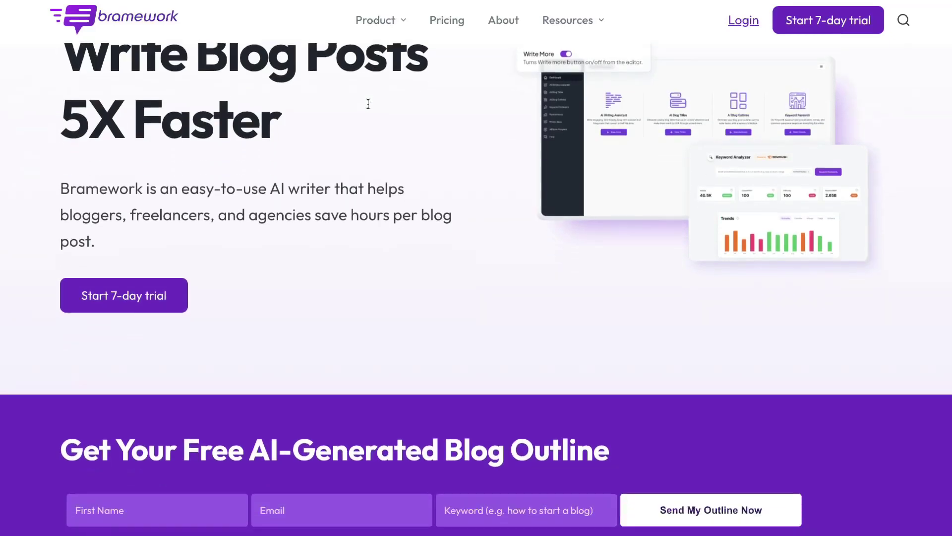
Scroll through the Bramework homepage and its free AI blog outline form.
scroll(369, 105, "up", 5)
scroll(367, 107, "down", 9)
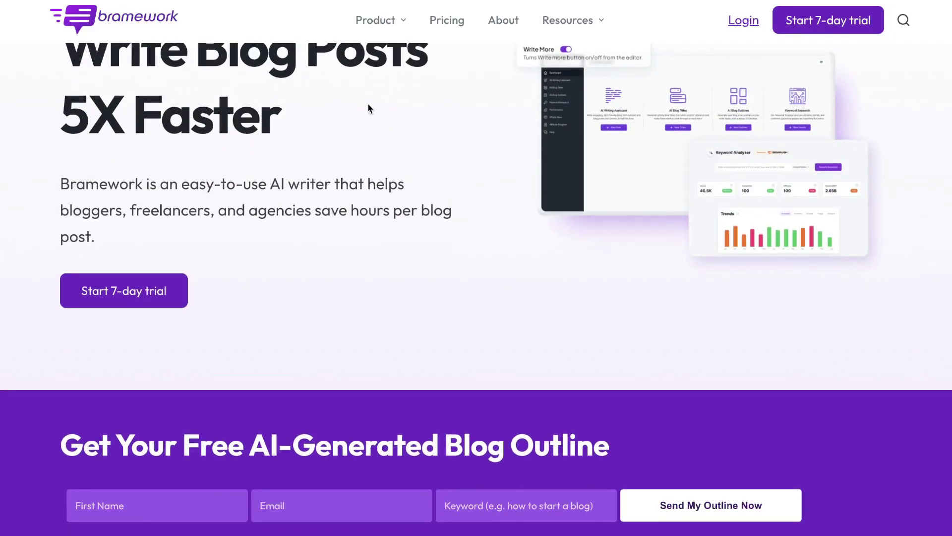
scroll(368, 104, "down", 6)
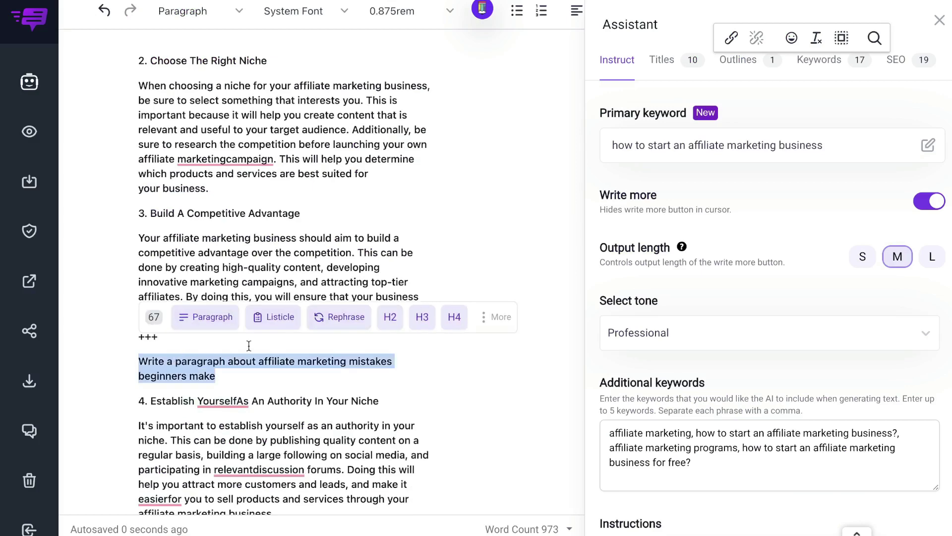
Run the beginners' mistakes prompt as an AI command, then add an AI-continued sentence starting 'Additionally'.
left_click(483, 317)
left_click(477, 192)
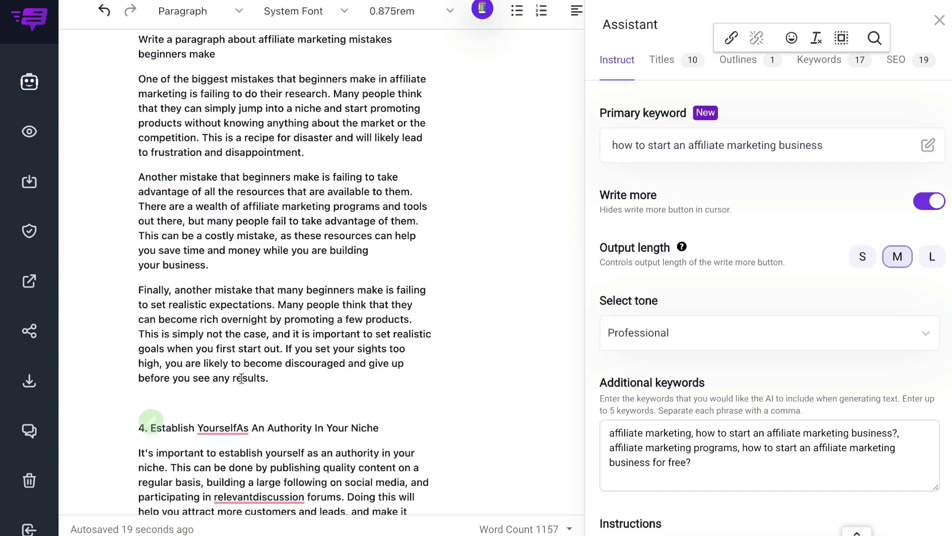
right_click(220, 399)
mouse_move(284, 526)
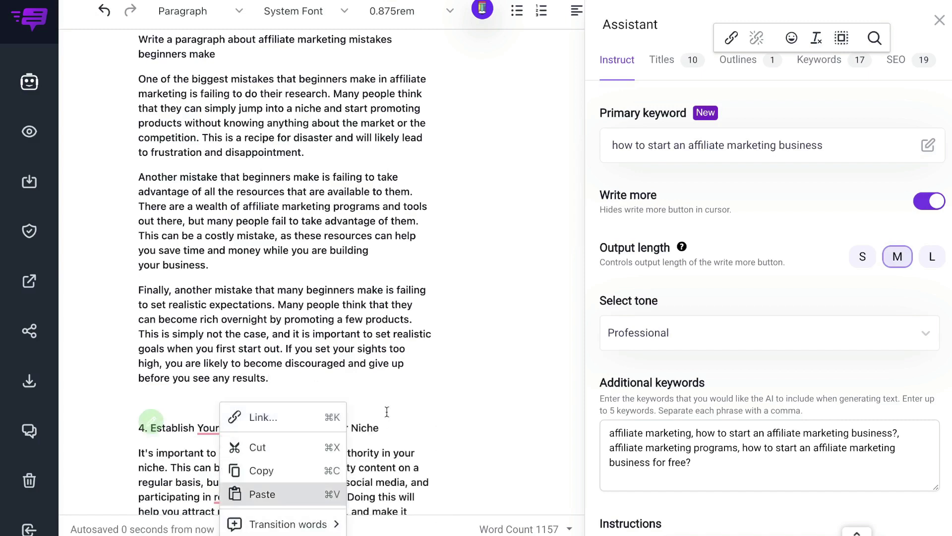
mouse_move(395, 407)
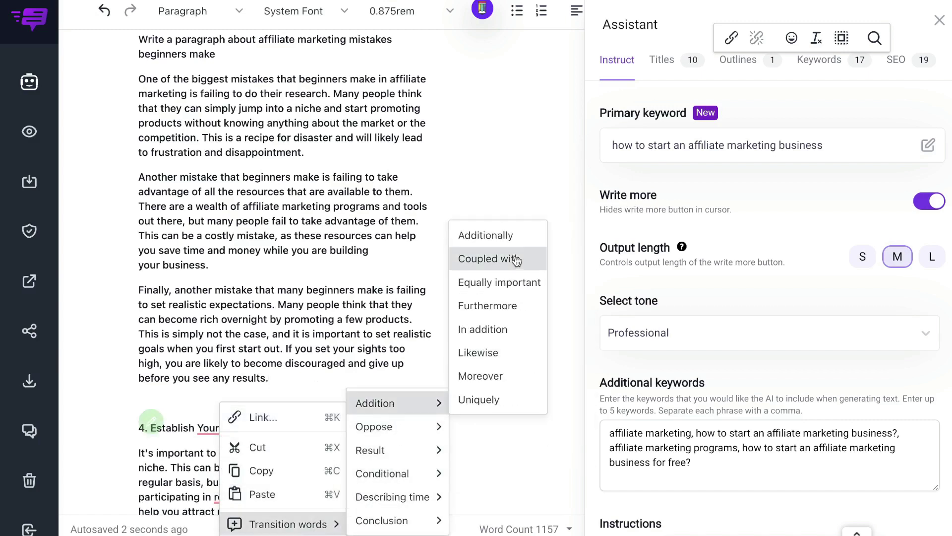
left_click(511, 236)
left_click(209, 422)
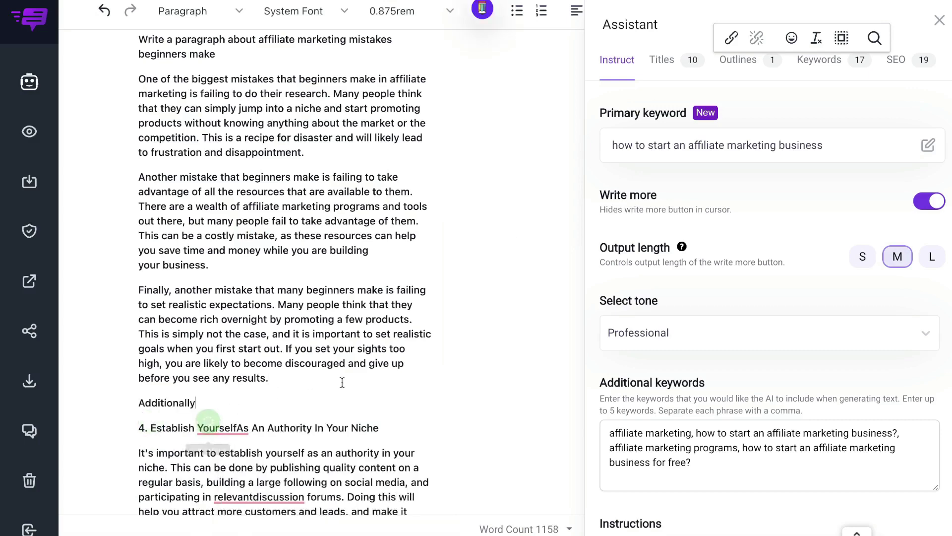
scroll(513, 376, "down", 1)
scroll(513, 370, "down", 1)
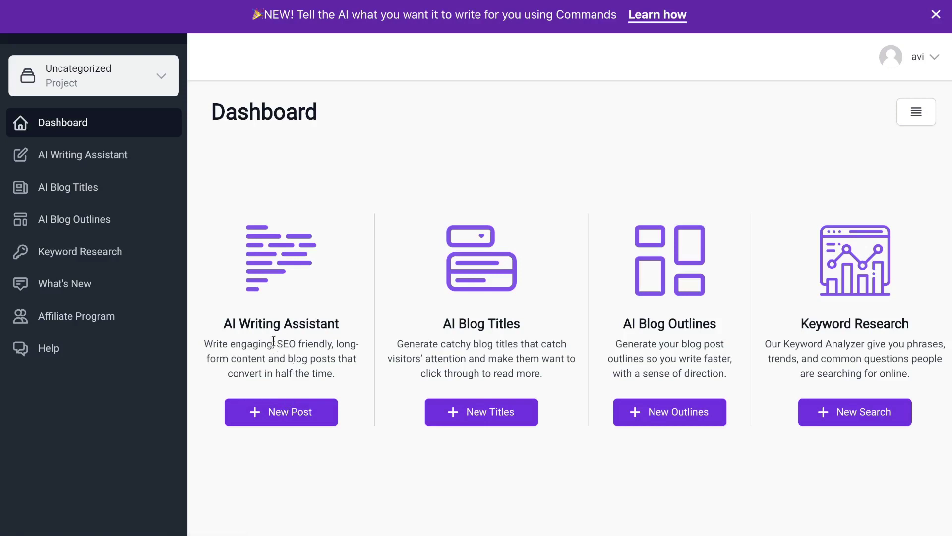
Start a new post with the keyword 'how to start an affiliate marketing business' and continue to suggestions.
left_click_drag(225, 334, 308, 356)
left_click(286, 410)
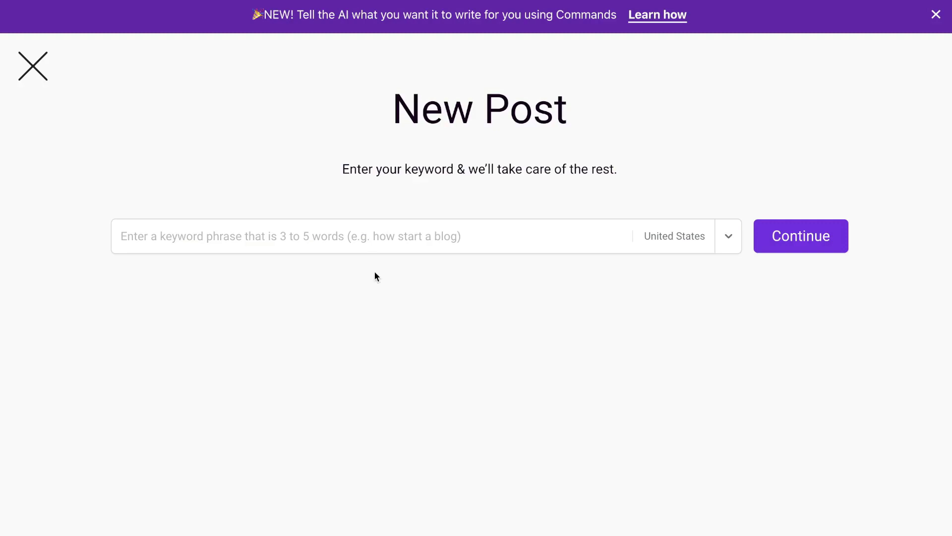
left_click(359, 247)
type("how to start an affiliate marketing business")
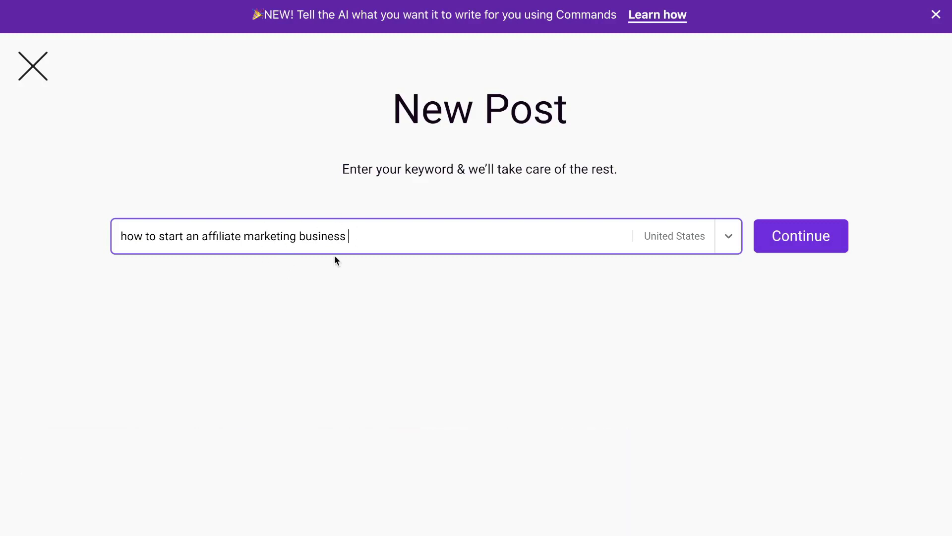
left_click(763, 231)
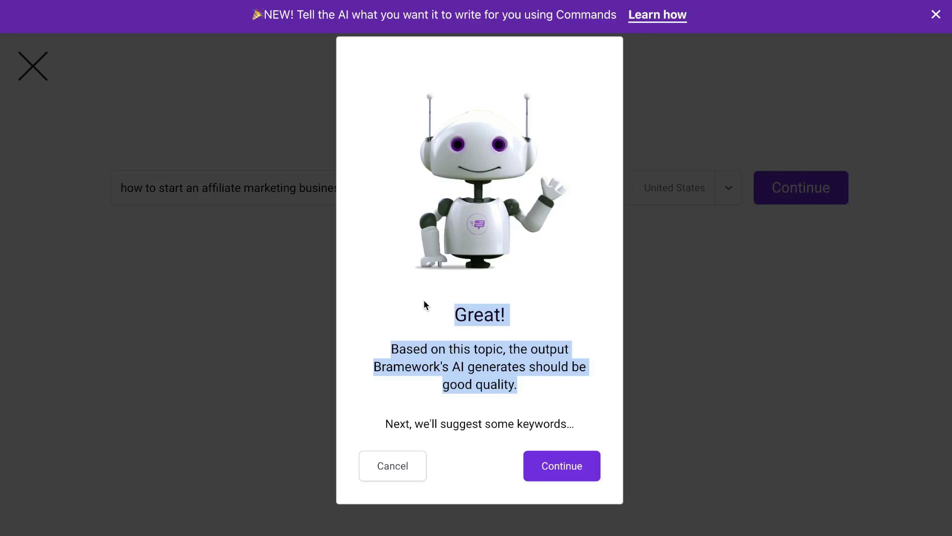
left_click(530, 377)
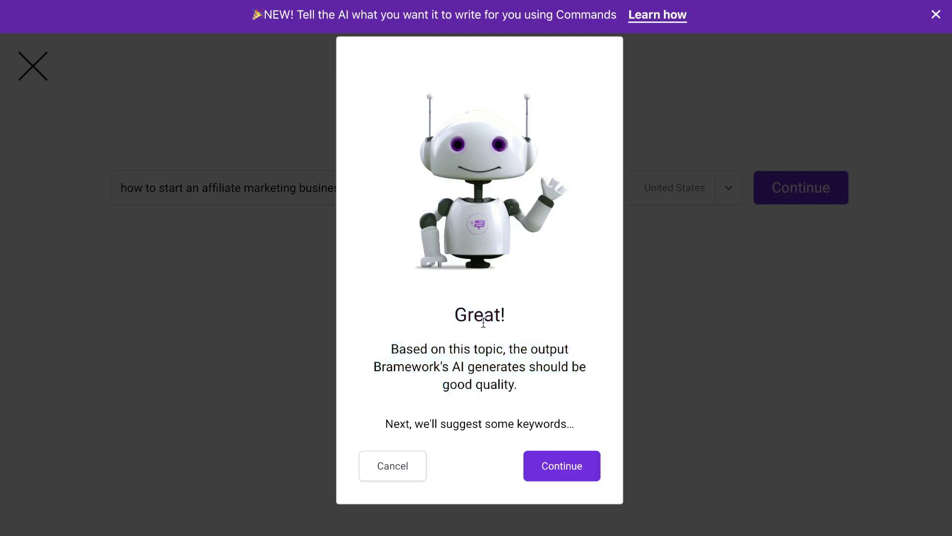
left_click_drag(454, 313, 492, 315)
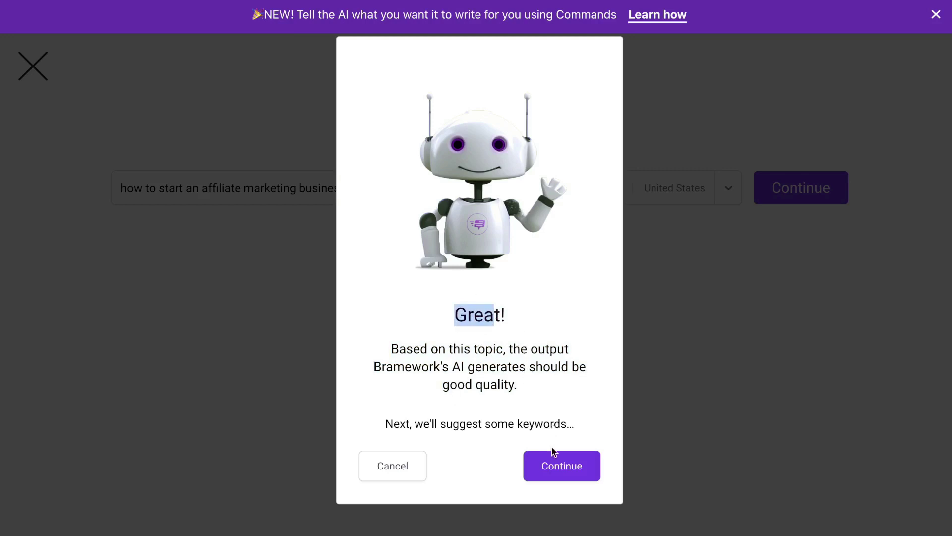
left_click(549, 463)
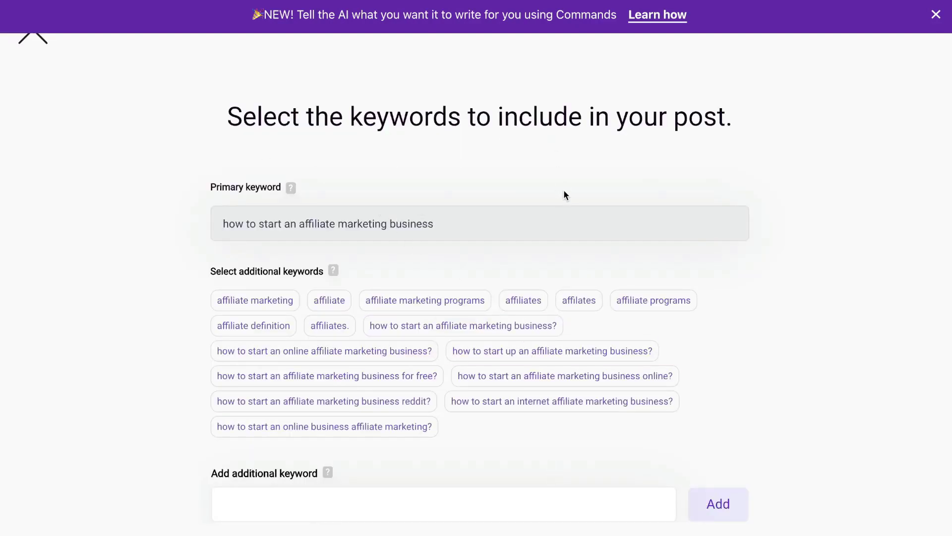
Add the keywords affiliate marketing, how to start an affiliate marketing business?, affiliate marketing programs, business for free?
scroll(563, 191, "down", 2)
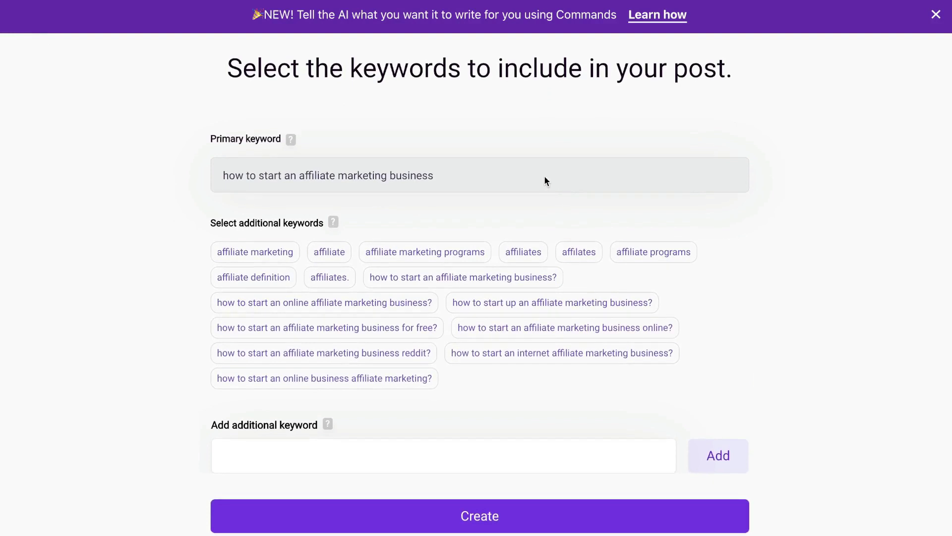
left_click(280, 253)
left_click(276, 257)
left_click(371, 285)
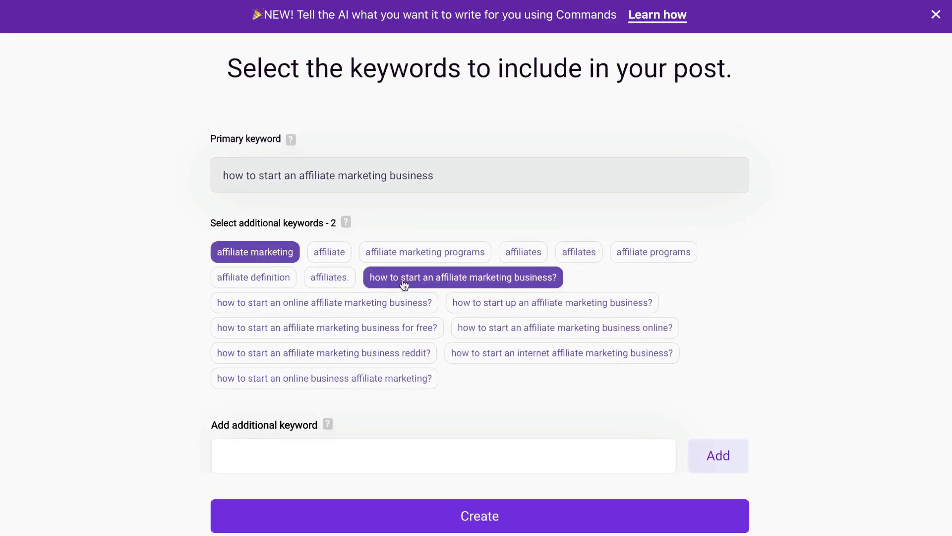
left_click(437, 258)
left_click(259, 335)
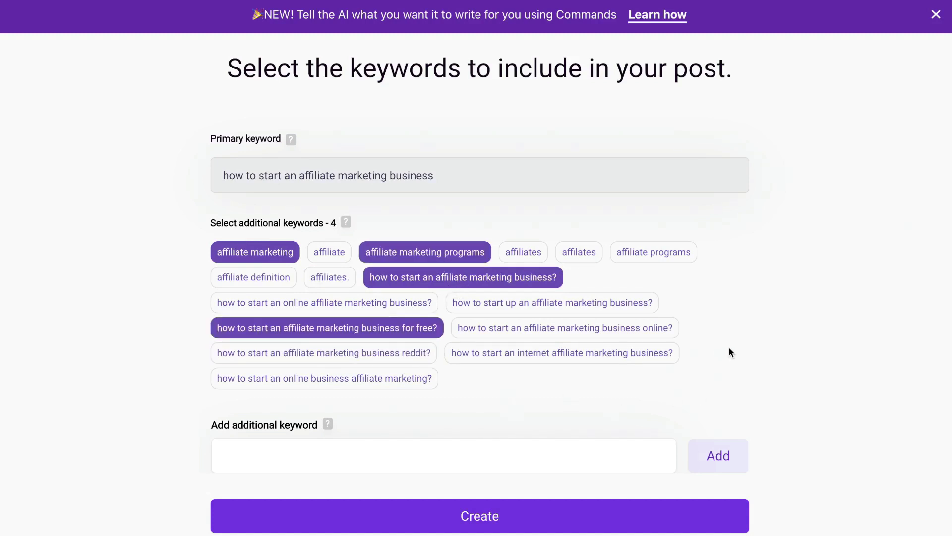
left_click(370, 458)
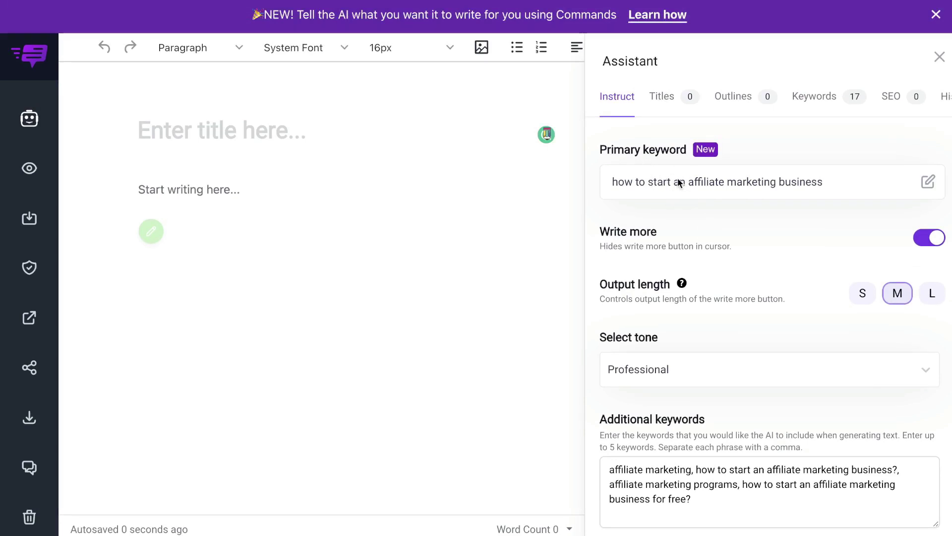
Review the Write more and Output length settings in the Assistant's Instruct panel.
mouse_move(694, 185)
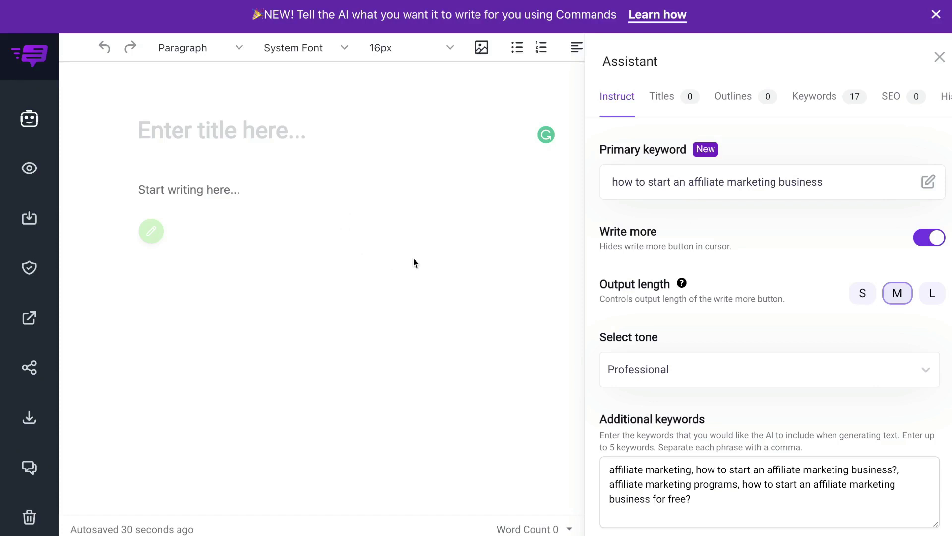
left_click_drag(600, 227, 690, 243)
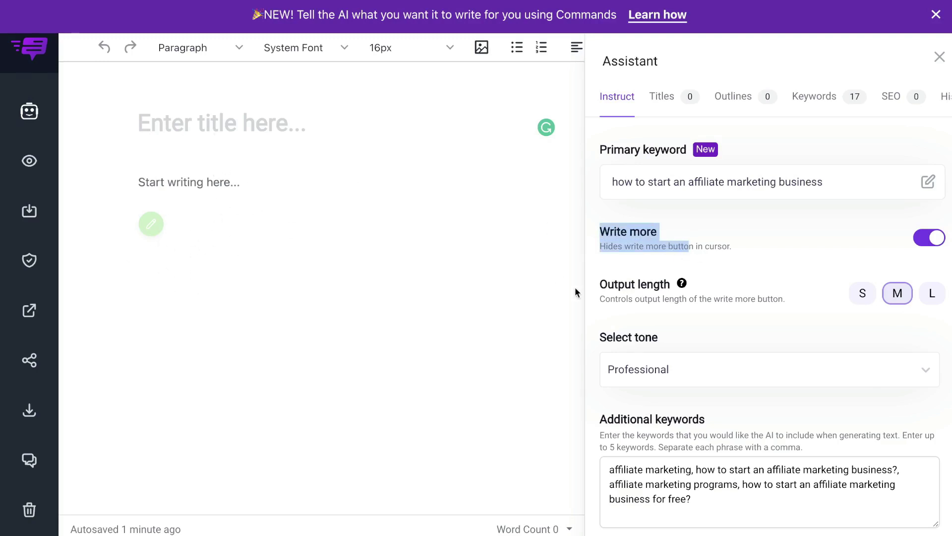
left_click_drag(604, 286, 670, 286)
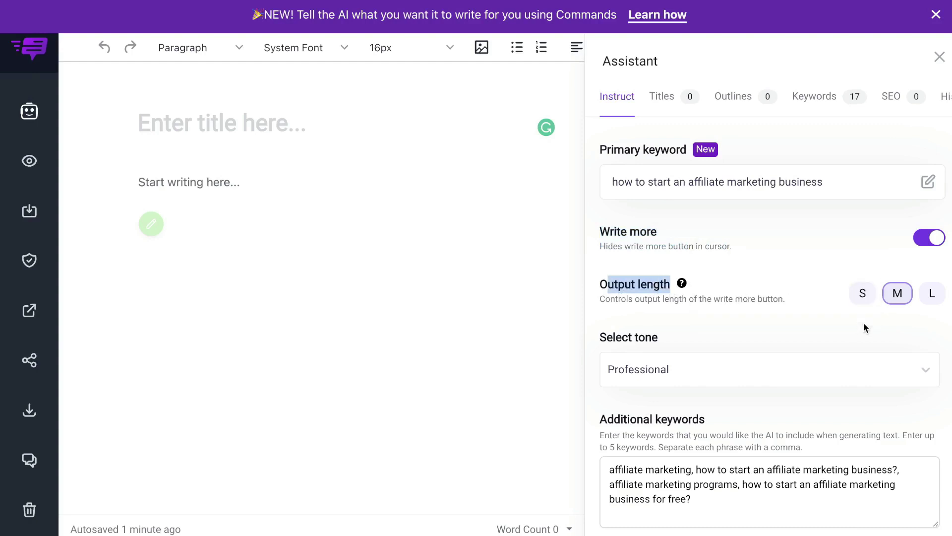
Scroll down to review the Commands cheatsheet of AI shortcuts.
scroll(864, 322, "down", 1)
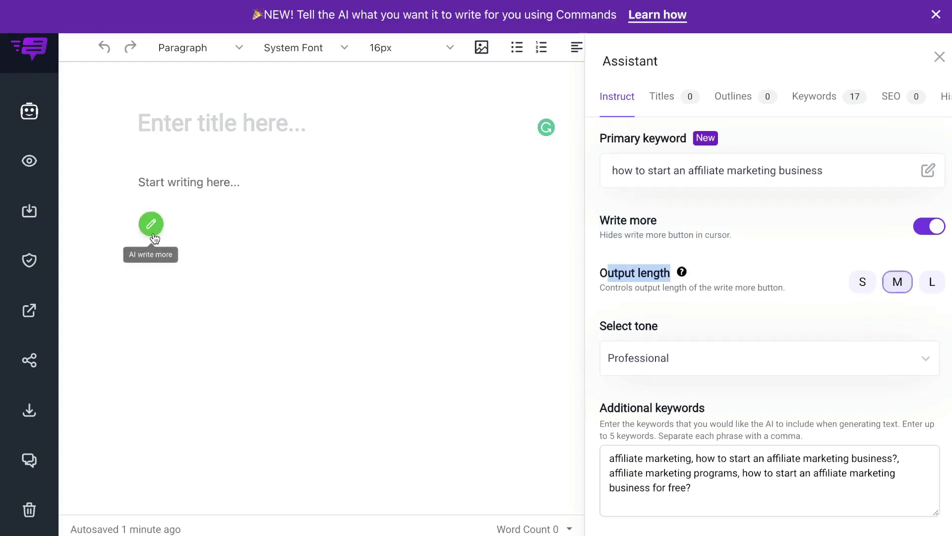
scroll(707, 358, "down", 1)
scroll(696, 341, "down", 5)
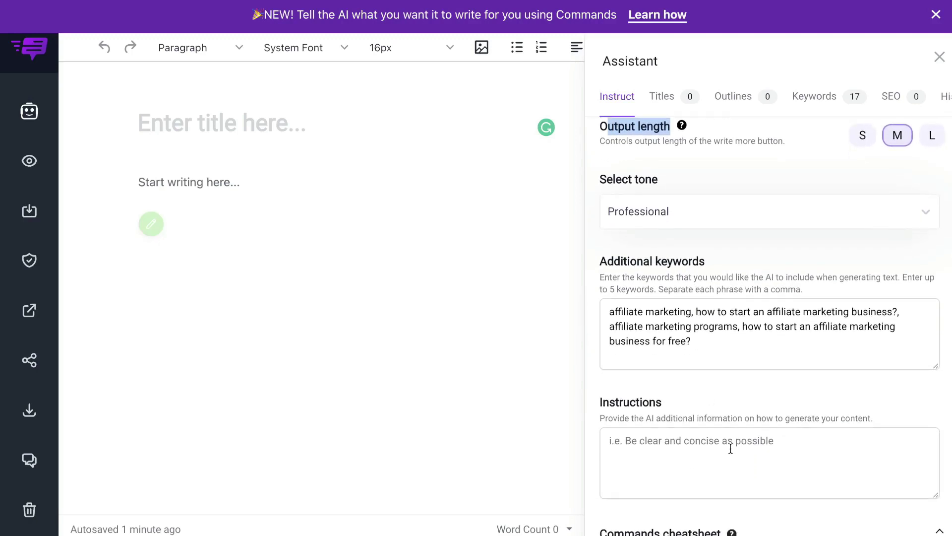
scroll(729, 448, "down", 1)
scroll(706, 428, "down", 1)
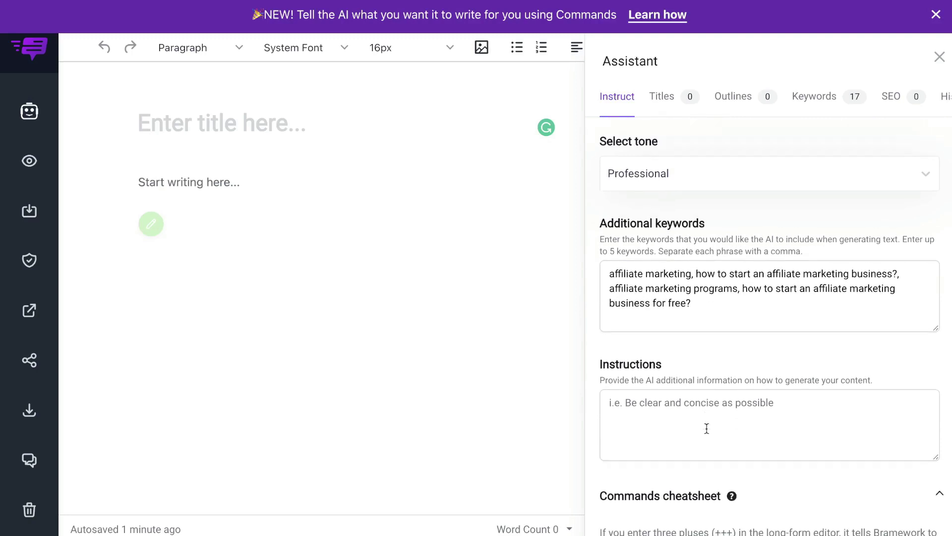
scroll(700, 407, "down", 1)
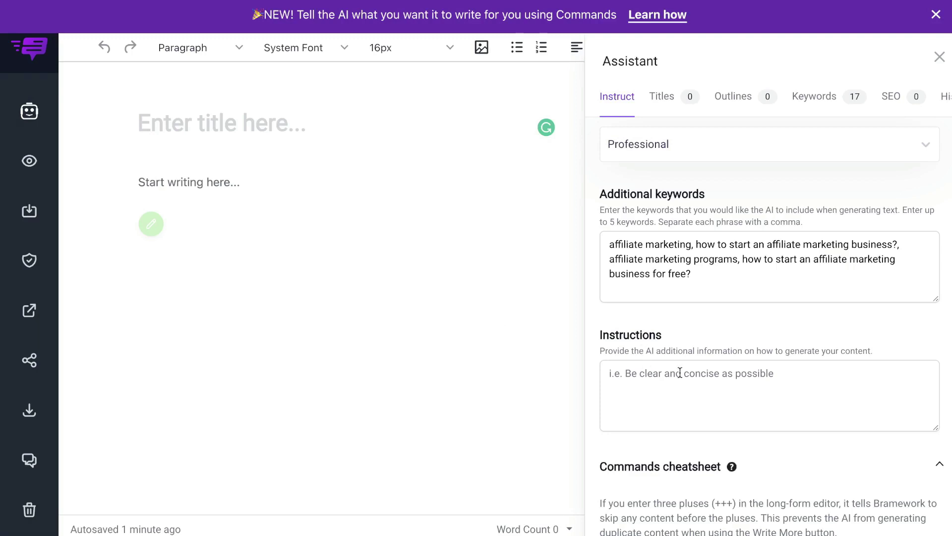
scroll(680, 372, "down", 2)
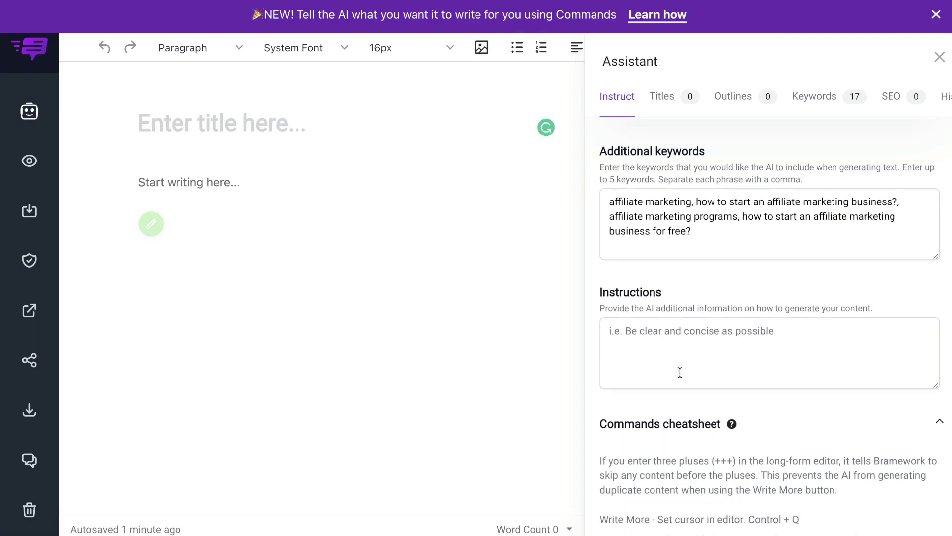
scroll(638, 335, "down", 4)
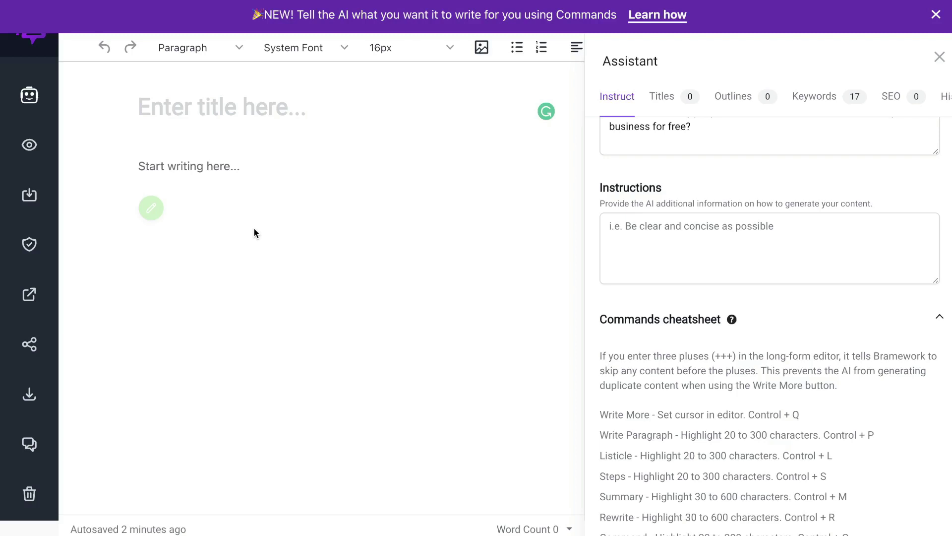
triple_click(705, 456)
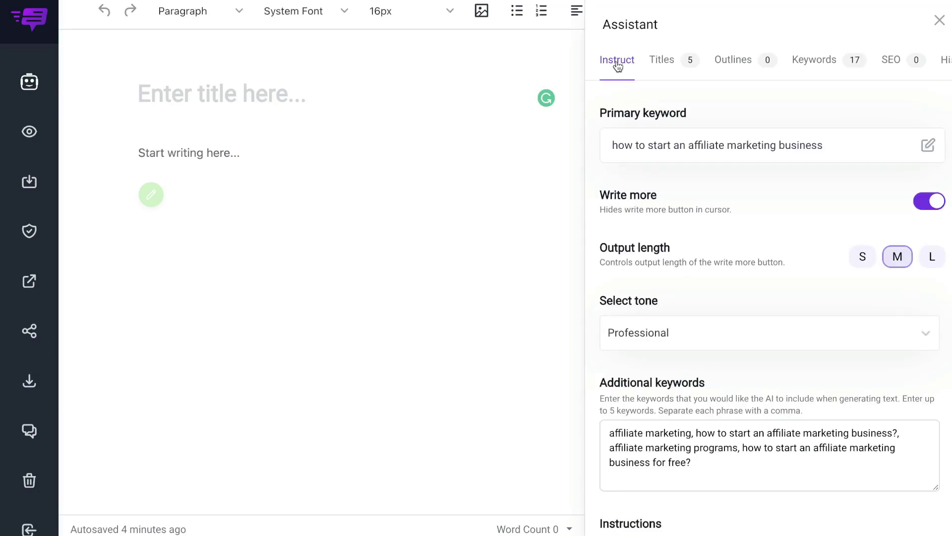
Generate more titles and use '7 Tips For Starting An Affiliate Marketing Business That Works' as the title.
left_click(662, 60)
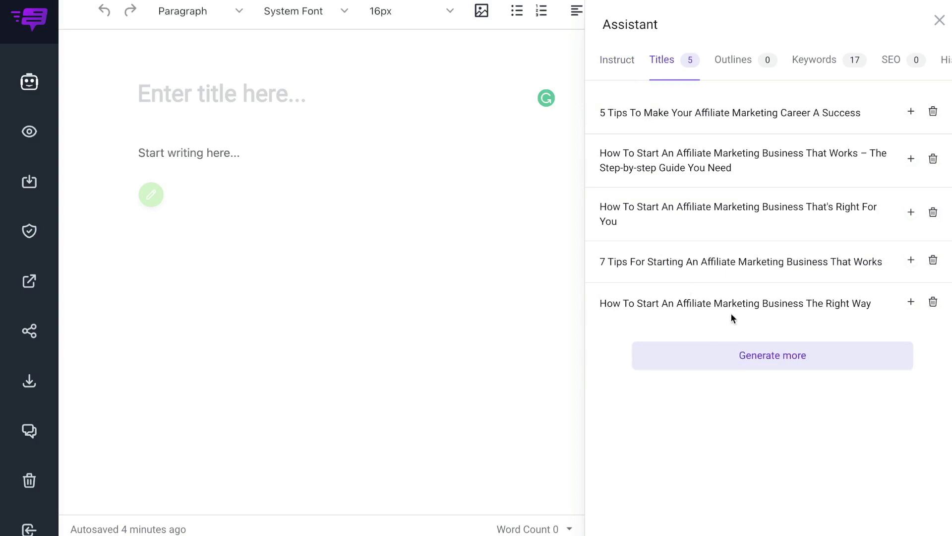
left_click(734, 355)
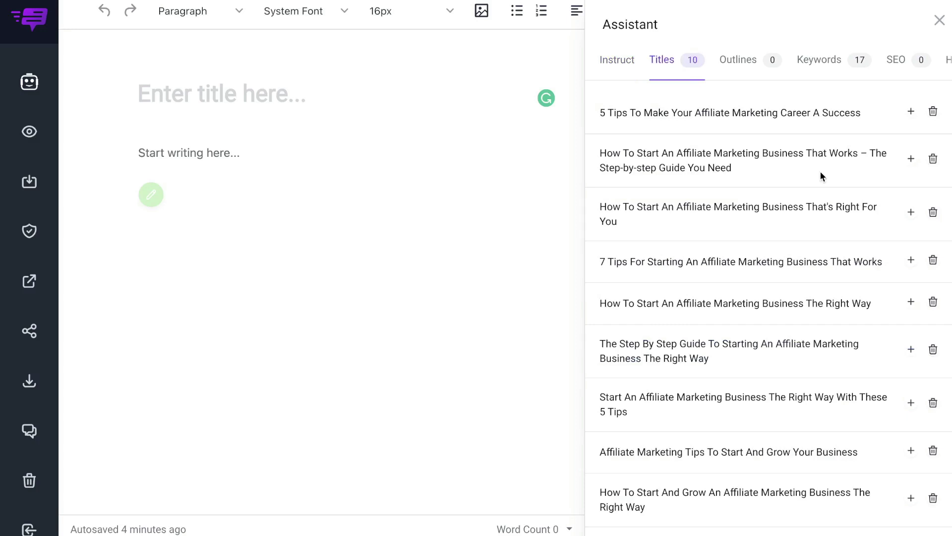
scroll(754, 159, "down", 1)
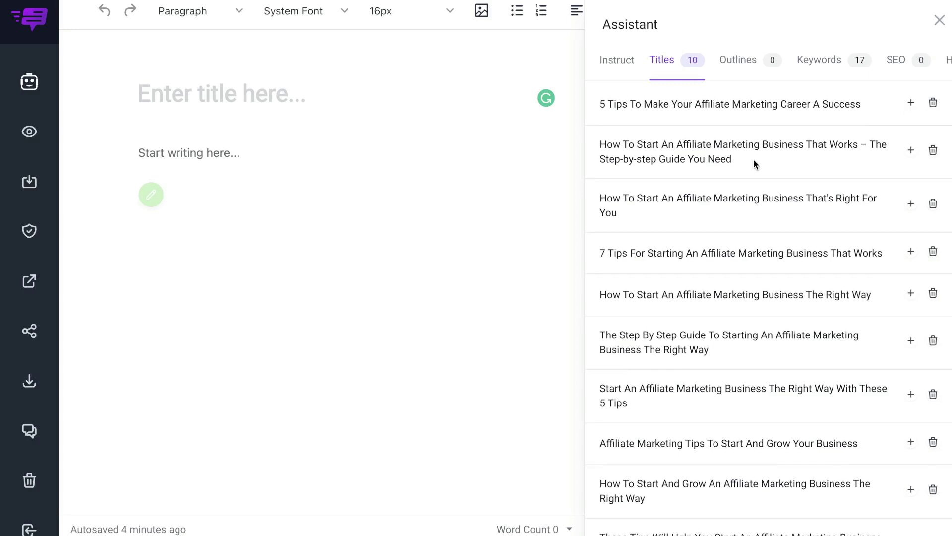
scroll(755, 164, "up", 1)
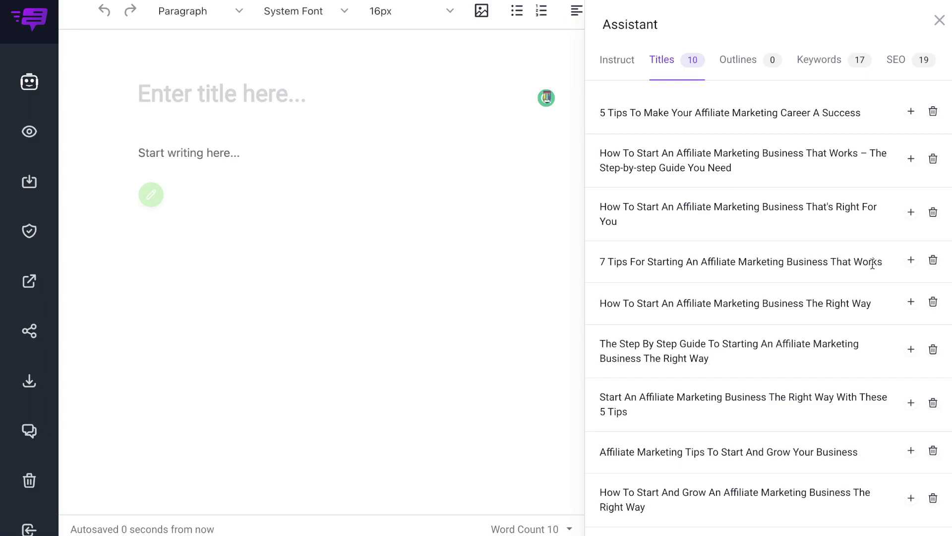
left_click(910, 260)
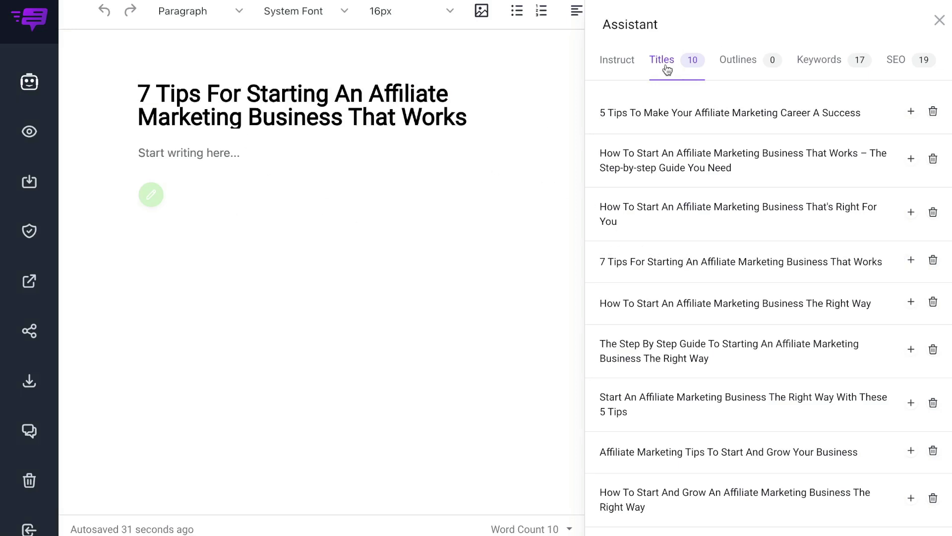
left_click(751, 72)
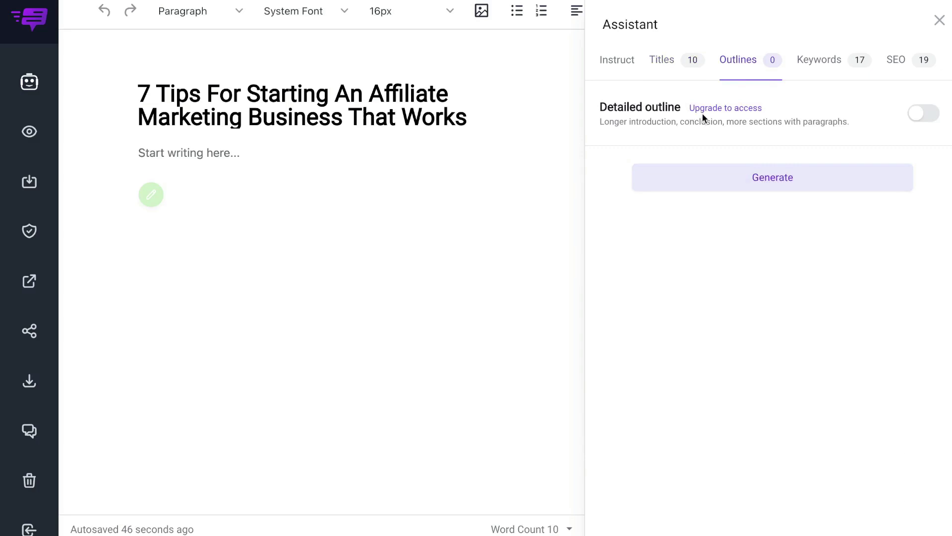
Insert the generated seven-tip outline into the post body and view the upgrade plan prices.
left_click_drag(604, 123, 676, 135)
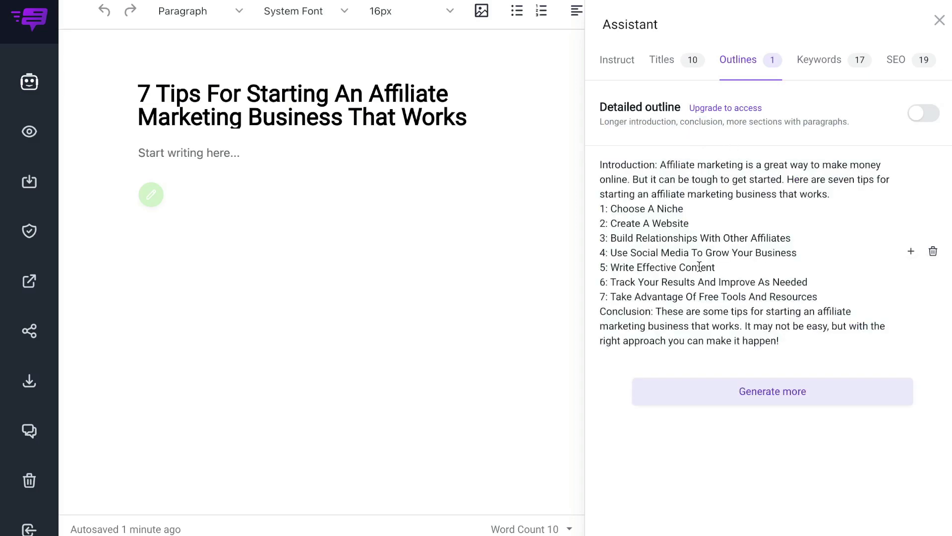
left_click(783, 338)
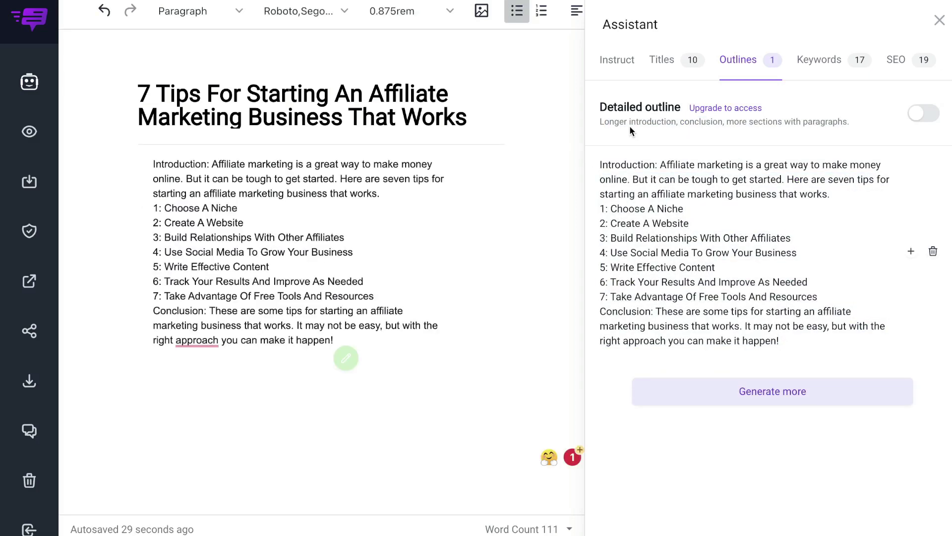
left_click(714, 109)
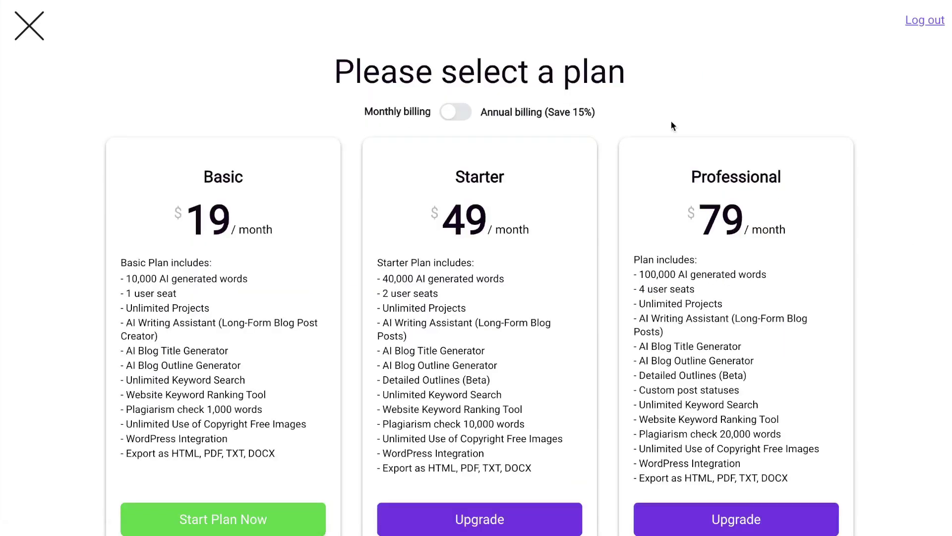
Dismiss the plan pricing page with Escape to return to the 111-word outlined post.
scroll(588, 136, "down", 1)
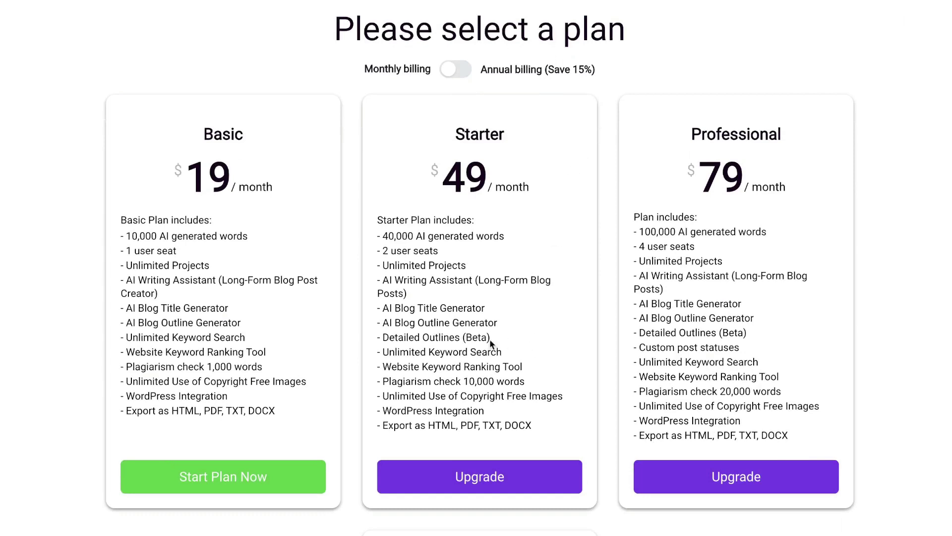
key("Escape")
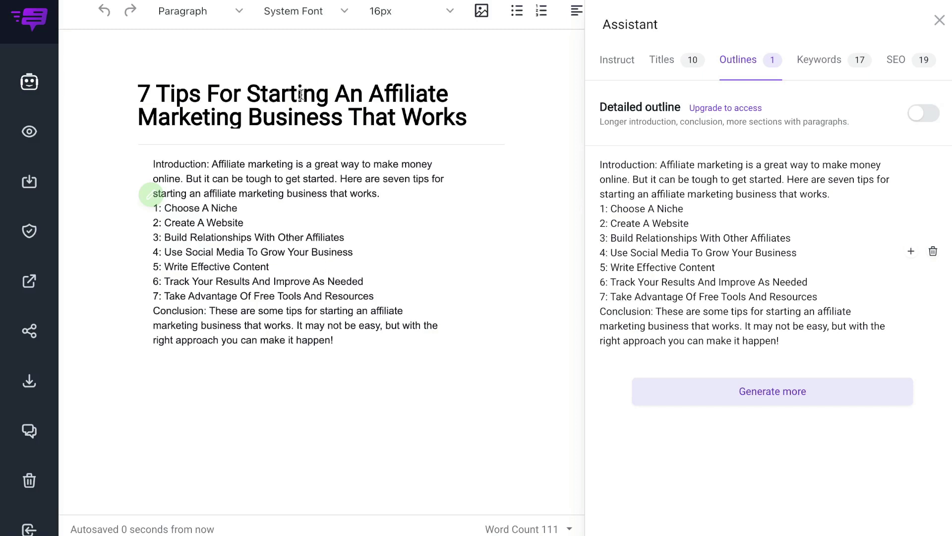
Look over the suggested keywords in the Assistant's Keywords tab.
left_click(804, 67)
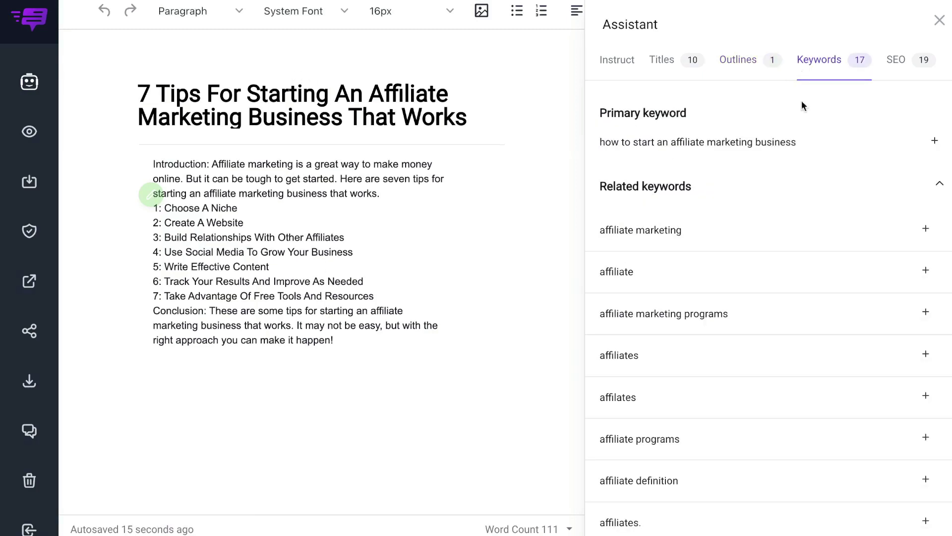
scroll(819, 161, "down", 2)
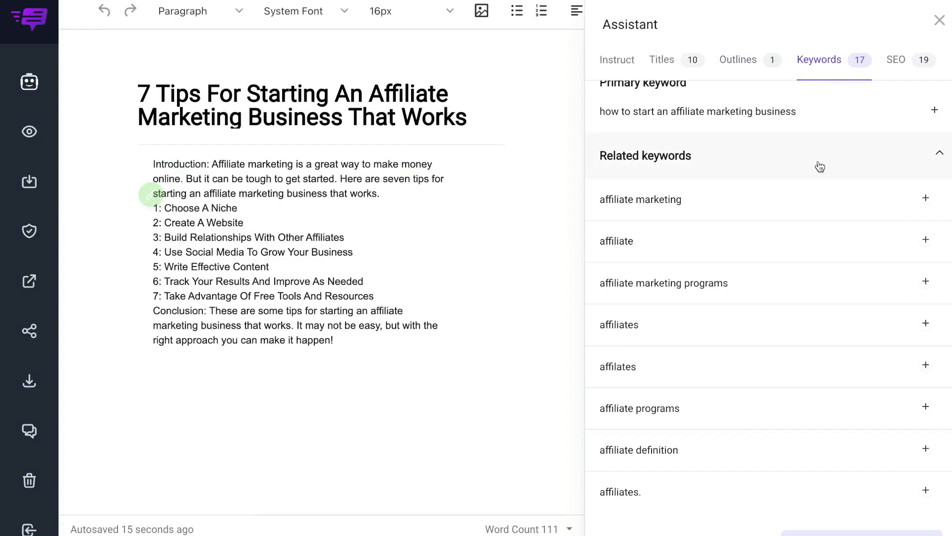
scroll(764, 149, "up", 1)
scroll(704, 140, "down", 2)
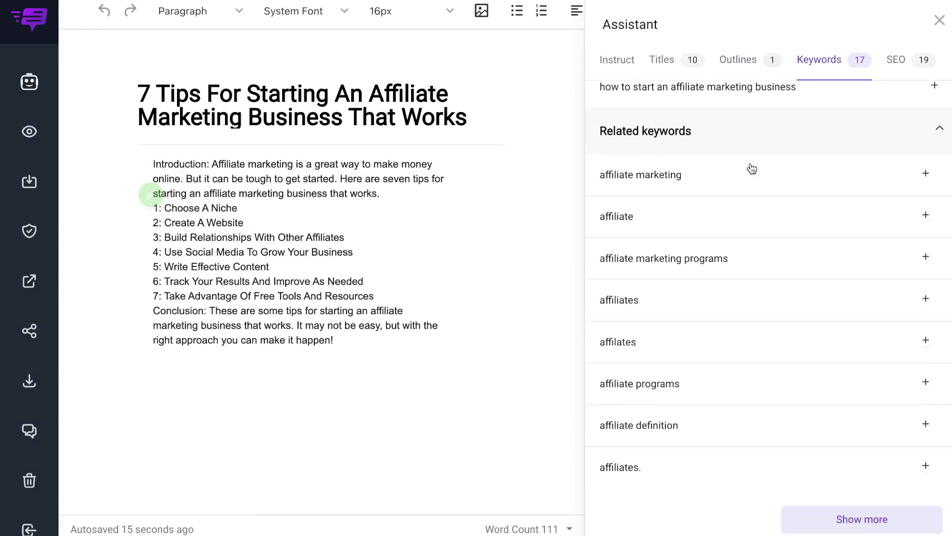
Scroll through the post's SEO score and SEO Analyzer tips.
left_click(907, 62)
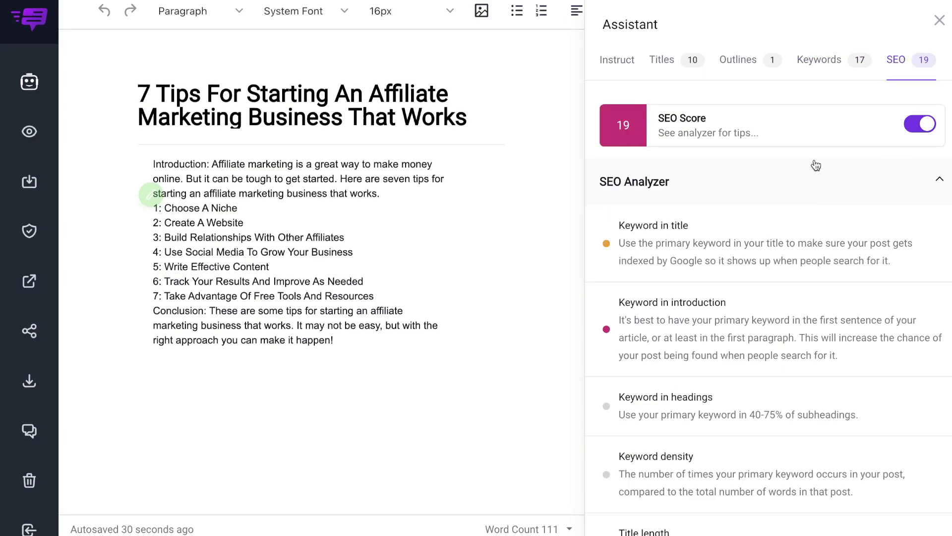
scroll(801, 241, "down", 1)
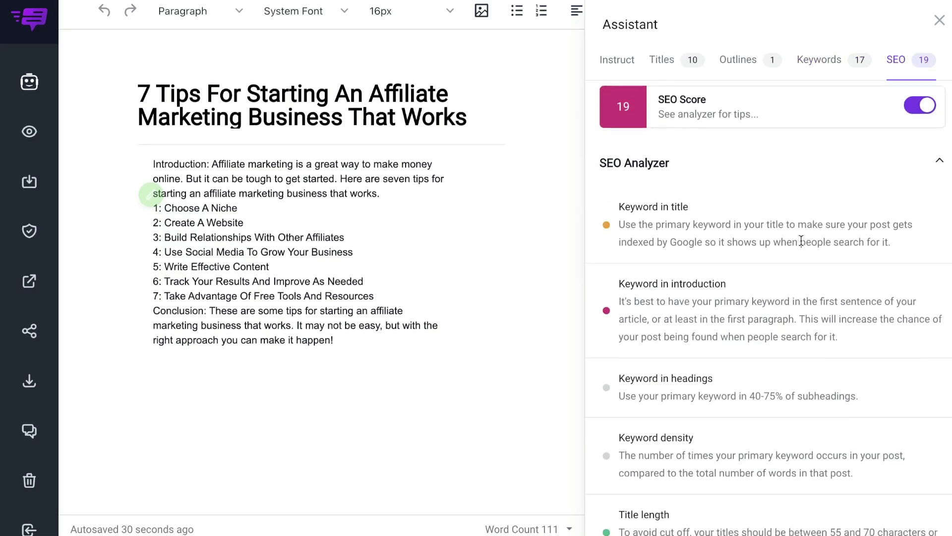
scroll(724, 250, "down", 2)
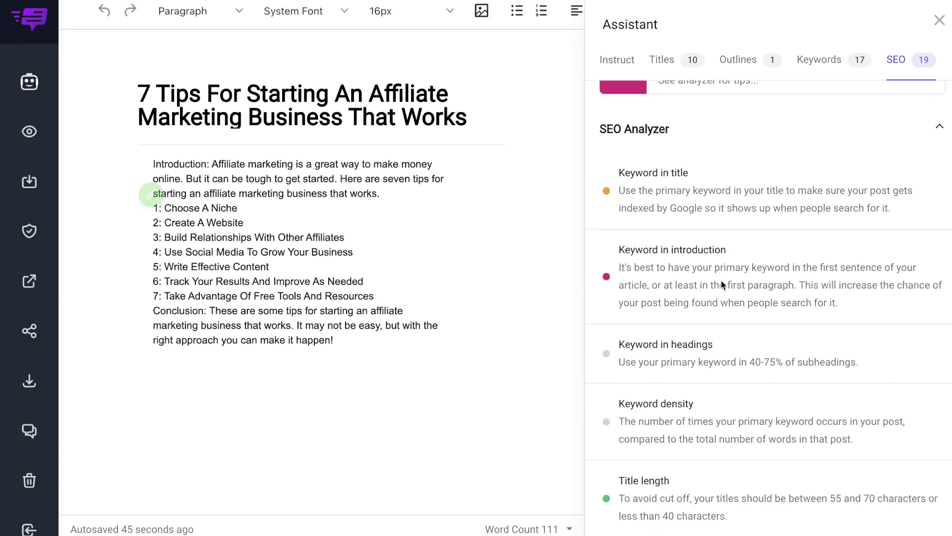
scroll(721, 278, "down", 2)
scroll(725, 293, "down", 2)
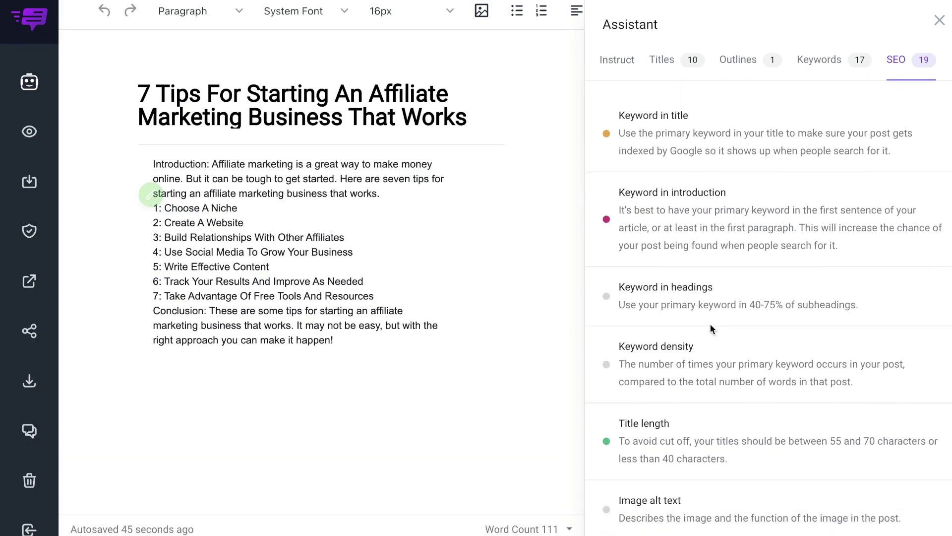
scroll(710, 346, "down", 5)
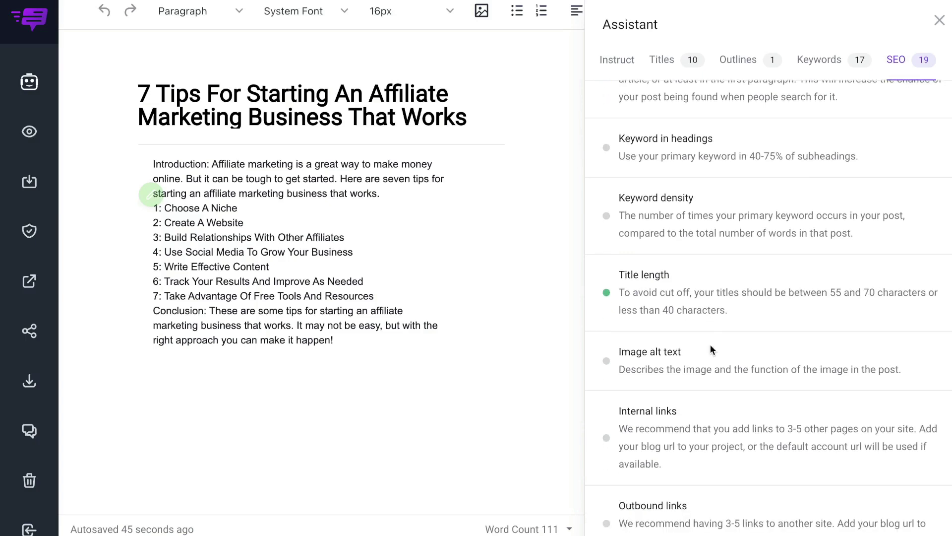
scroll(710, 344, "down", 8)
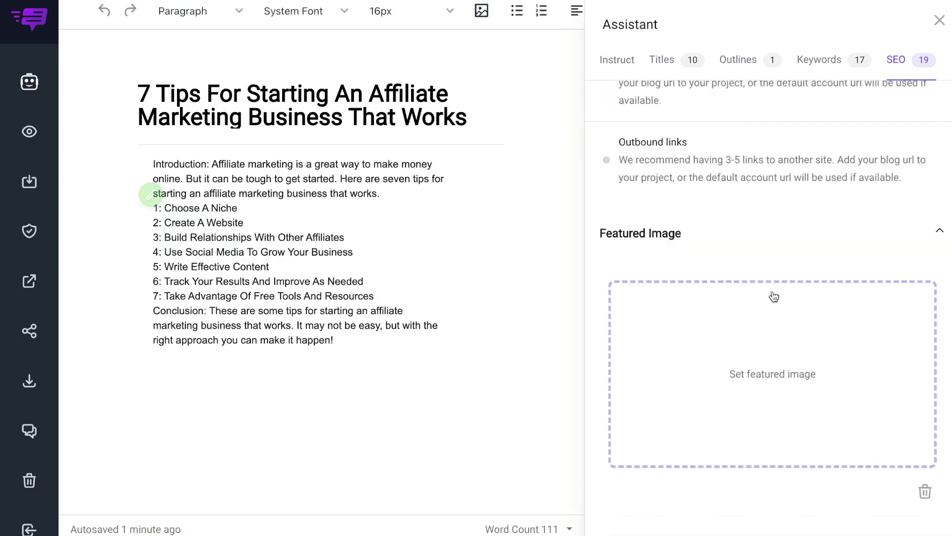
scroll(774, 297, "up", 5)
scroll(773, 296, "up", 12)
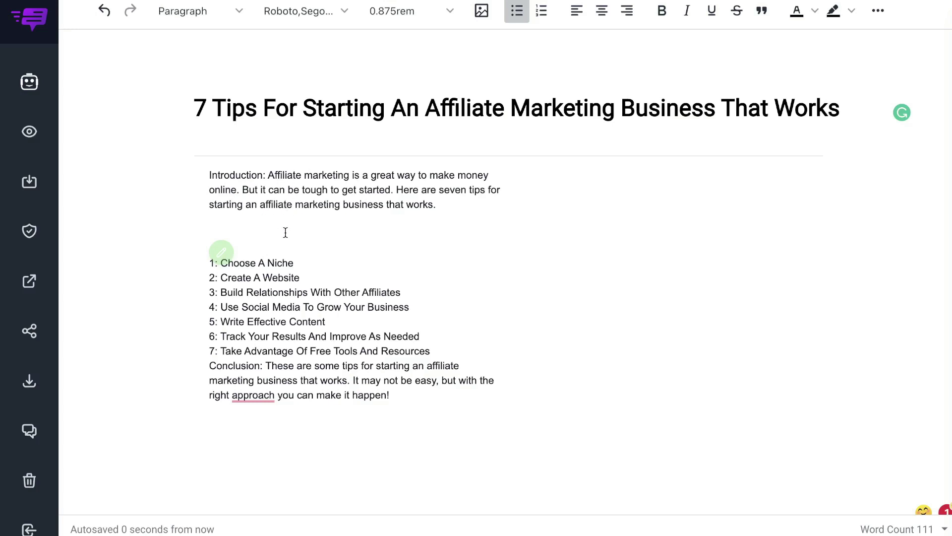
Run the 'Expand the introduction' prompt to add the $12 billion Forrester statistic.
type("Expand the introduction above and add a statistic about affiliate marketing")
left_click_drag(255, 247, 210, 233)
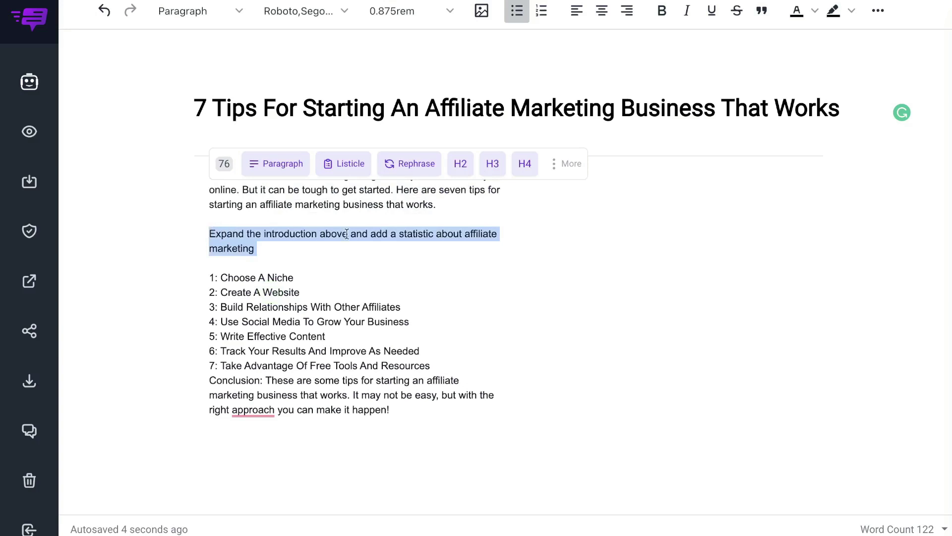
left_click(566, 164)
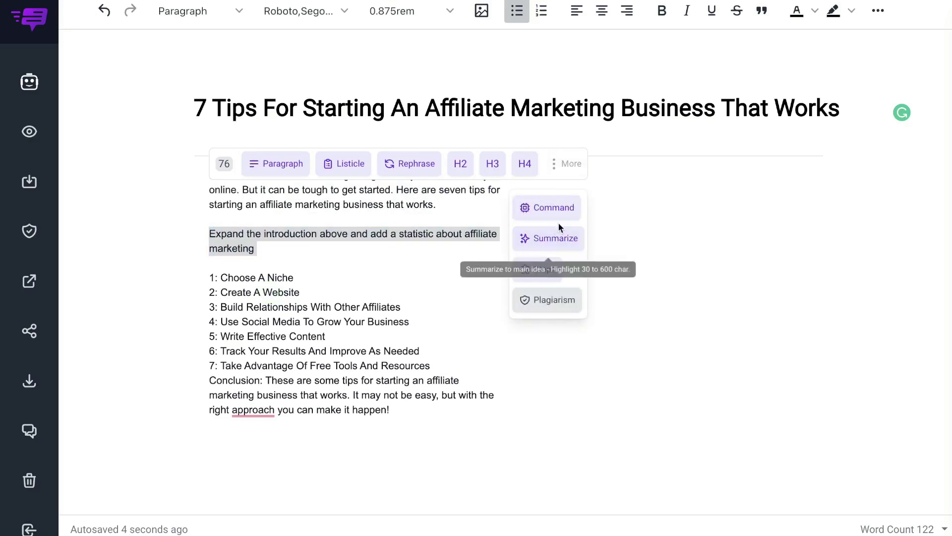
left_click(325, 264)
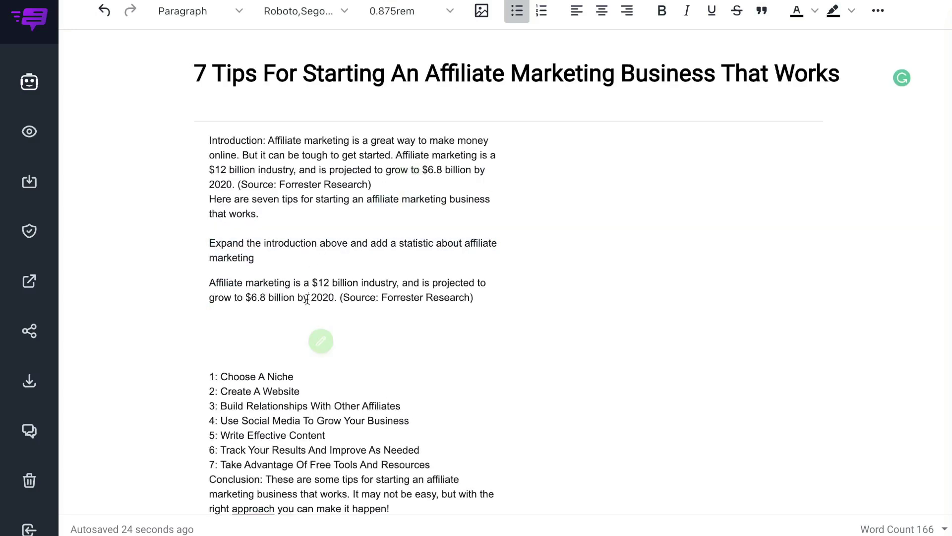
Delete the duplicate $12 billion statistic paragraph below the prompt.
triple_click(307, 298)
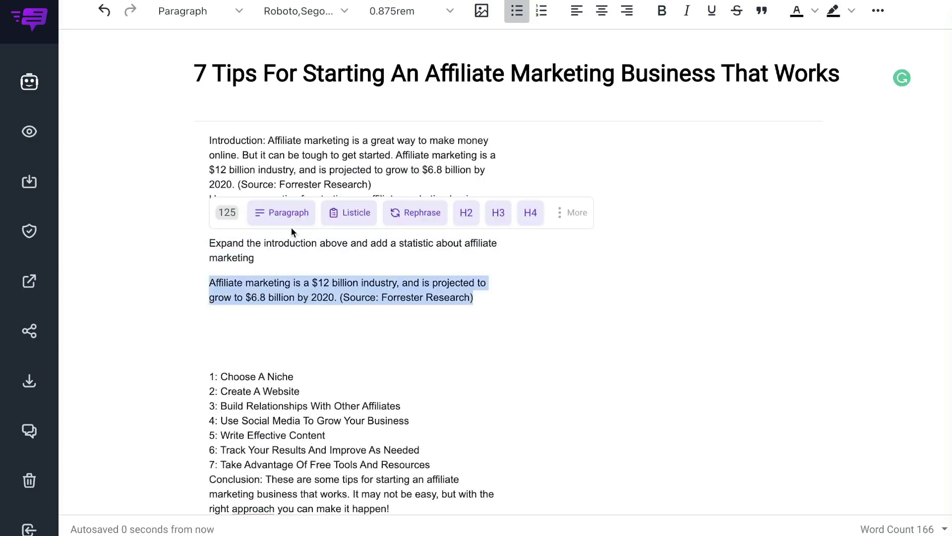
triple_click(298, 290)
key("BackSpace")
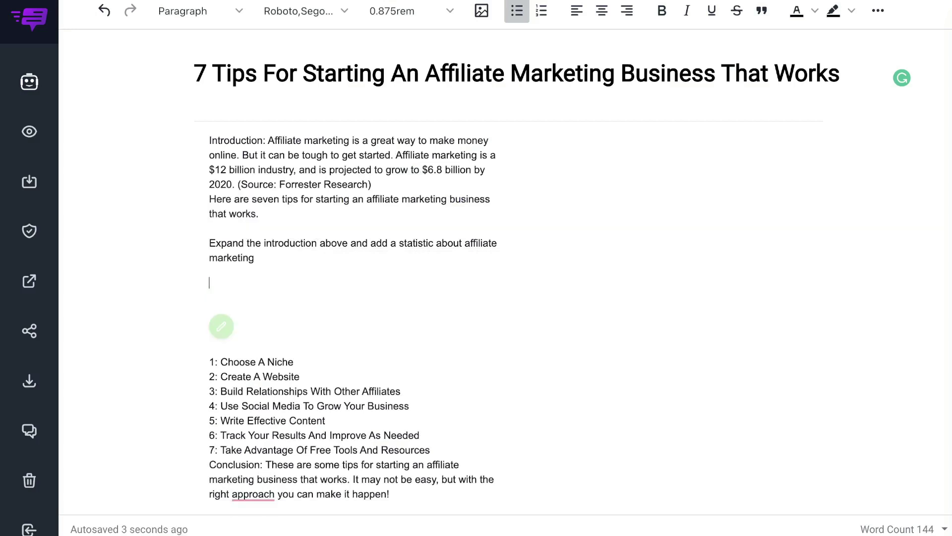
left_click_drag(391, 170, 208, 155)
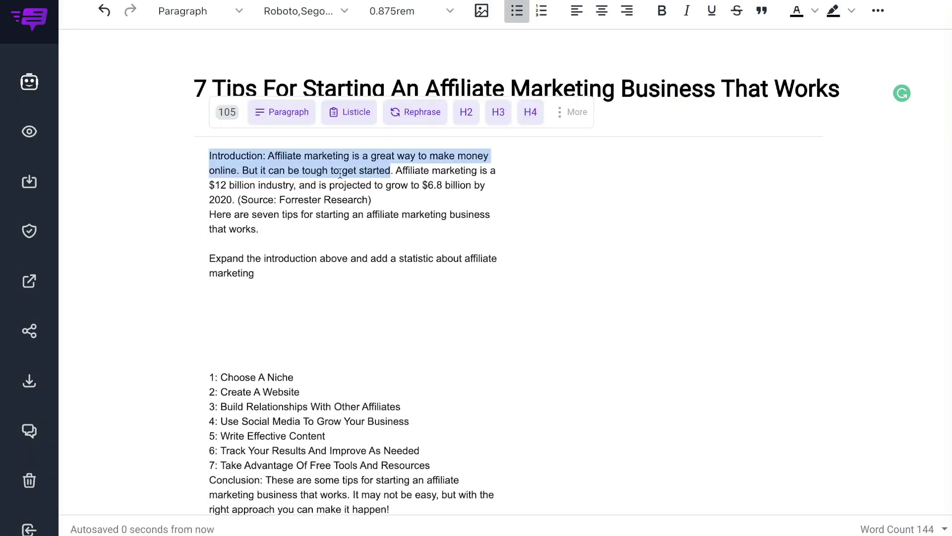
Remove the unfinished '4. Grow your audience: Once you have' line from the tips list.
left_click(286, 113)
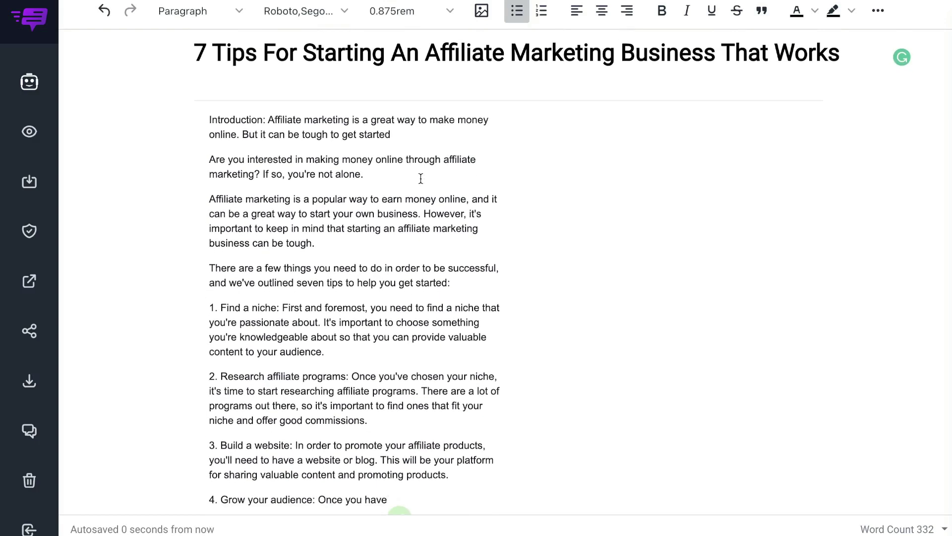
scroll(420, 179, "down", 2)
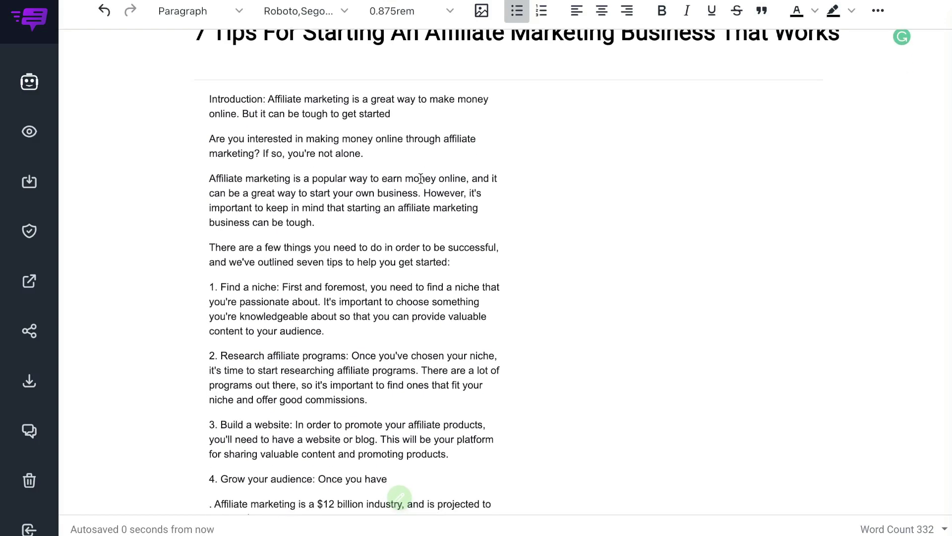
scroll(387, 155, "down", 1)
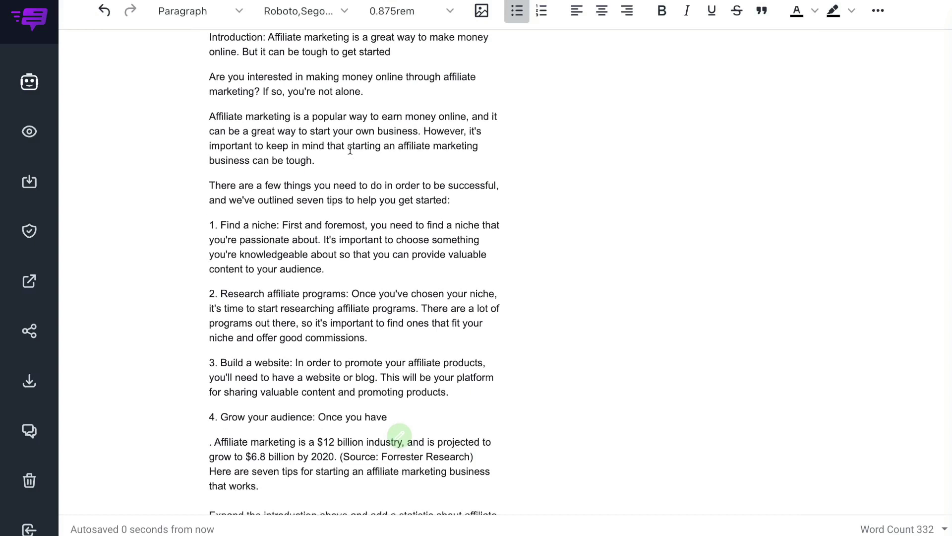
scroll(319, 243, "down", 1)
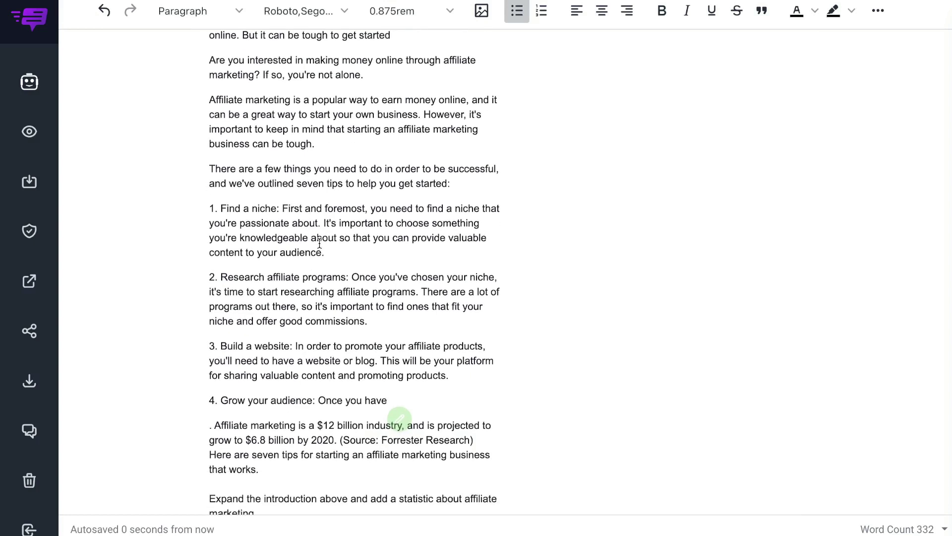
scroll(320, 243, "down", 1)
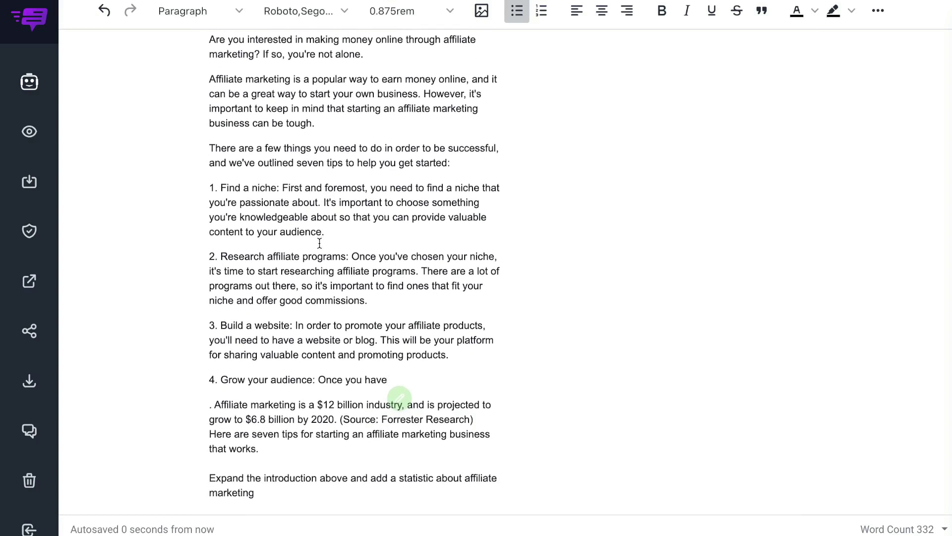
key("ctrl+z")
key("ctrl+z")
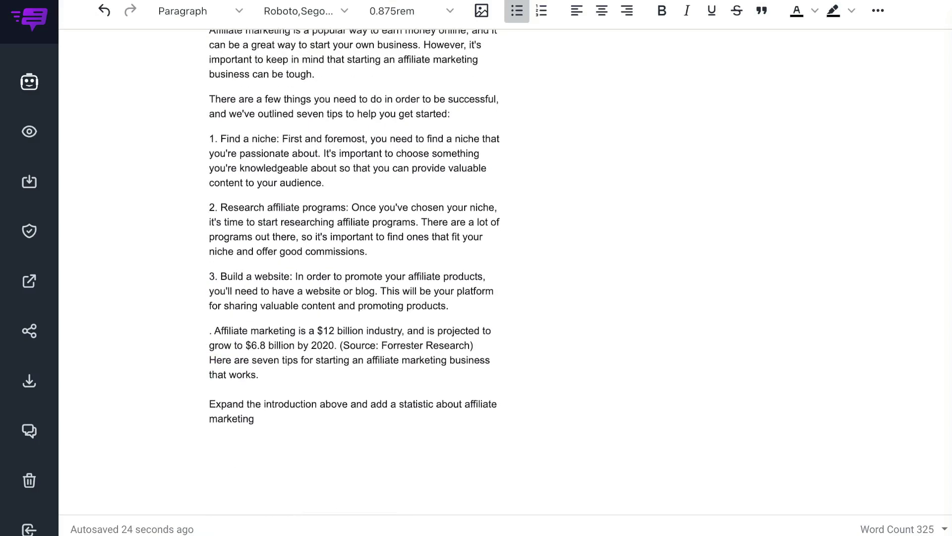
Select the three original tip paragraphs.
scroll(354, 228, "up", 2)
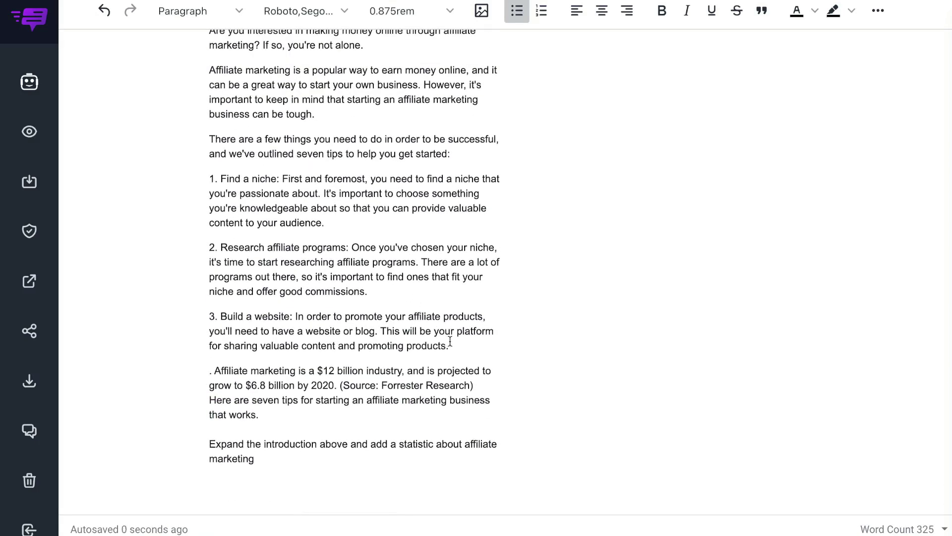
left_click_drag(450, 346, 209, 243)
left_click_drag(293, 214, 210, 177)
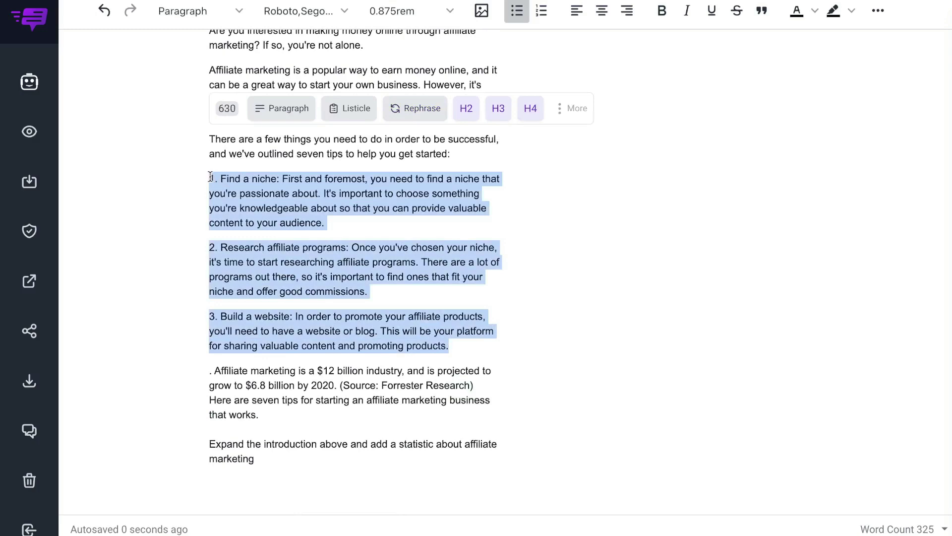
Delete the three selected tip paragraphs, undo to restore them, and return to the title.
key("BackSpace")
key("BackSpace")
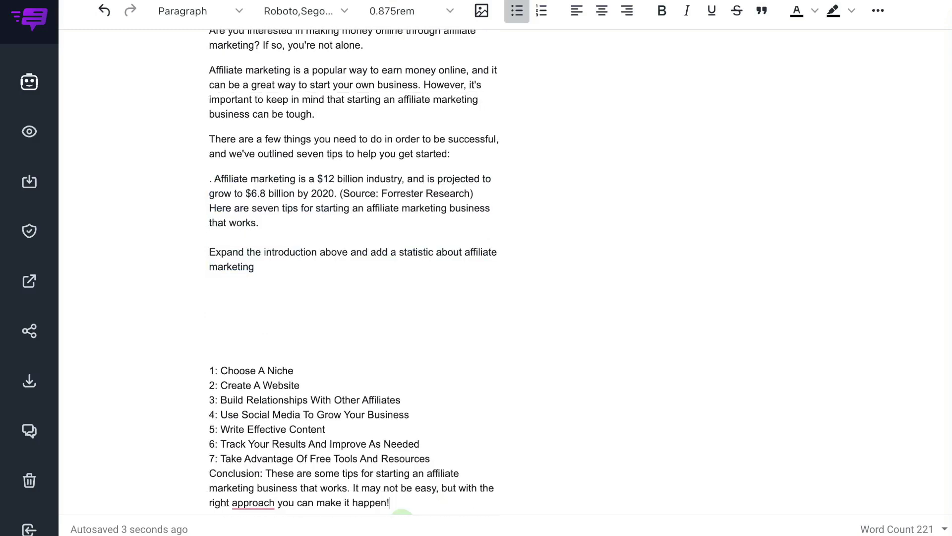
left_click(228, 306)
key("ctrl+z")
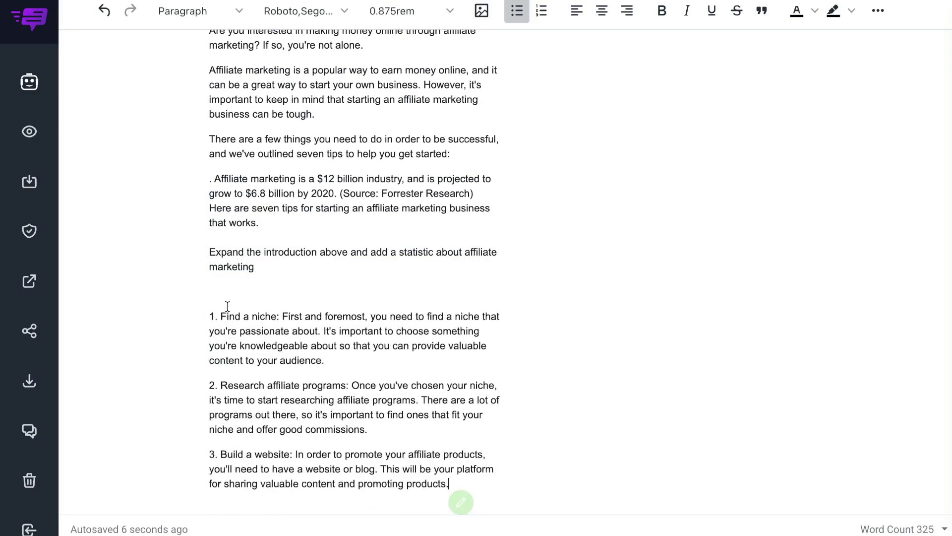
scroll(285, 291, "up", 2)
scroll(285, 337, "up", 2)
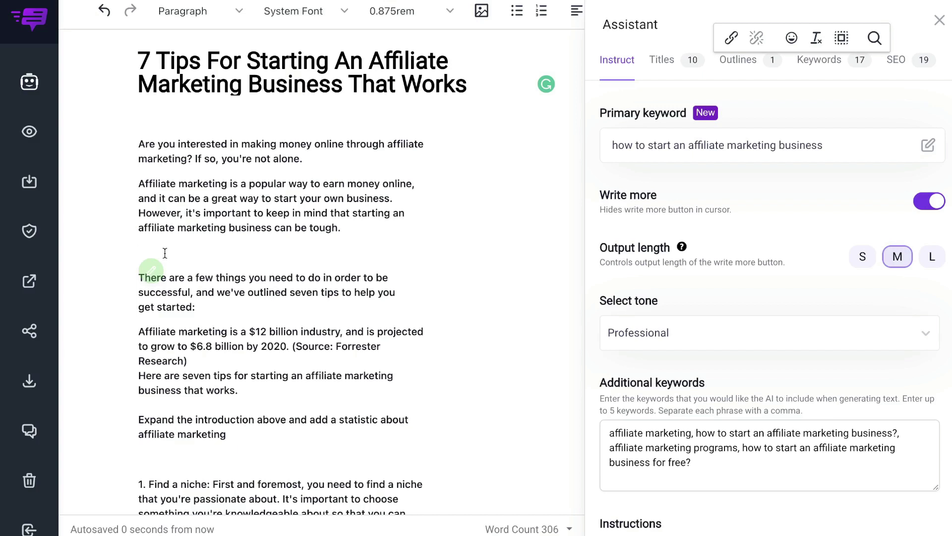
Insert 'Additionally' from Transition words > Addition on the blank line above 'There are a few things'.
right_click(165, 253)
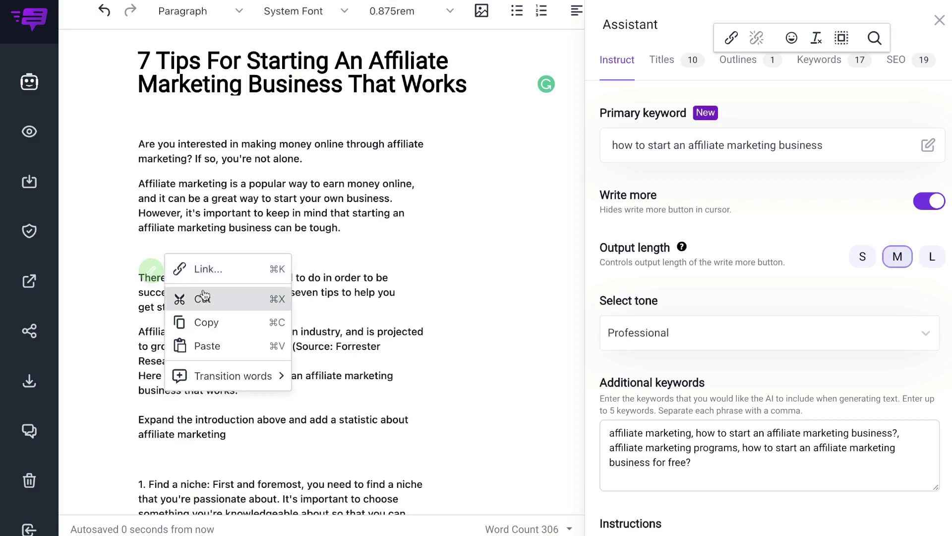
mouse_move(219, 371)
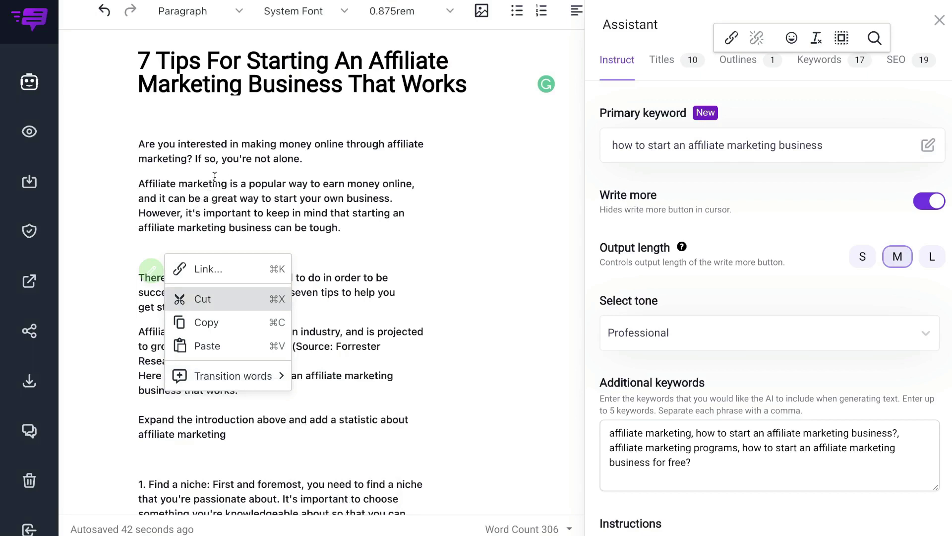
mouse_move(256, 381)
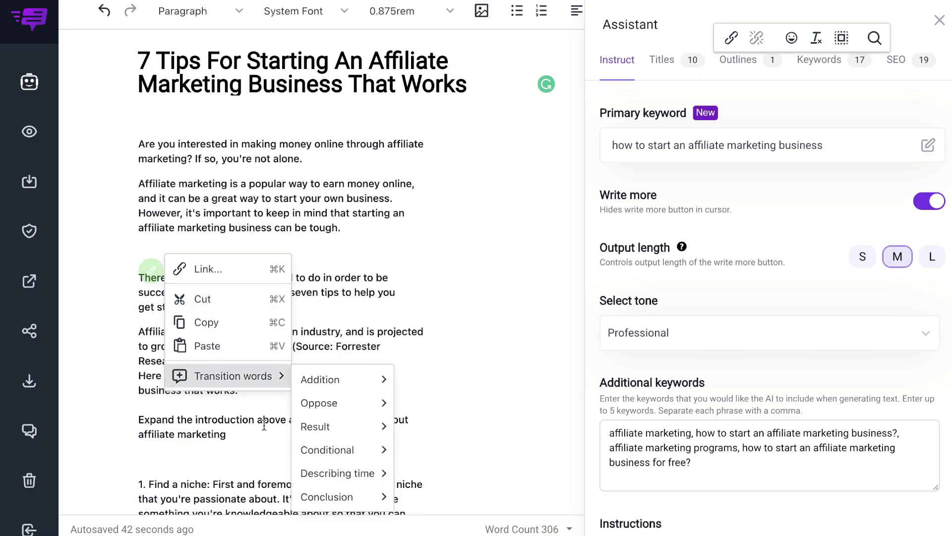
mouse_move(322, 389)
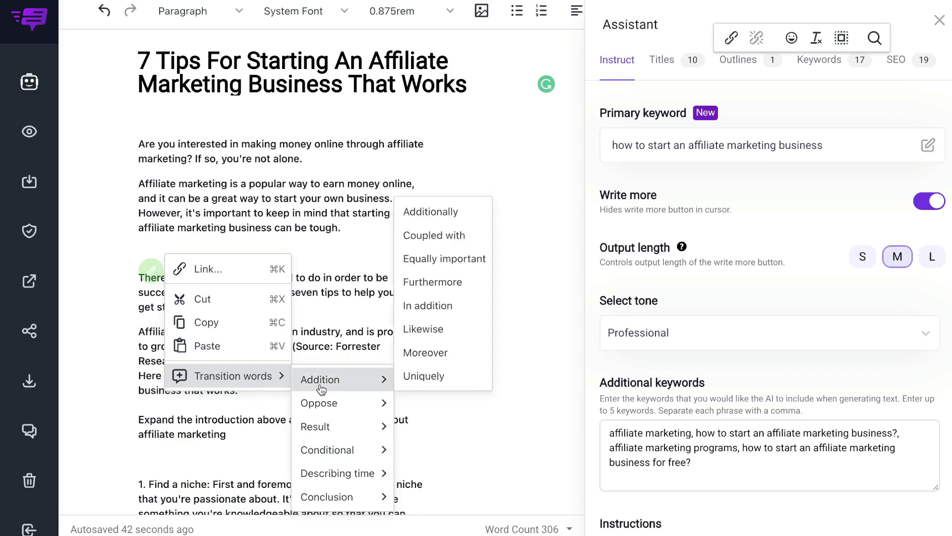
left_click(444, 211)
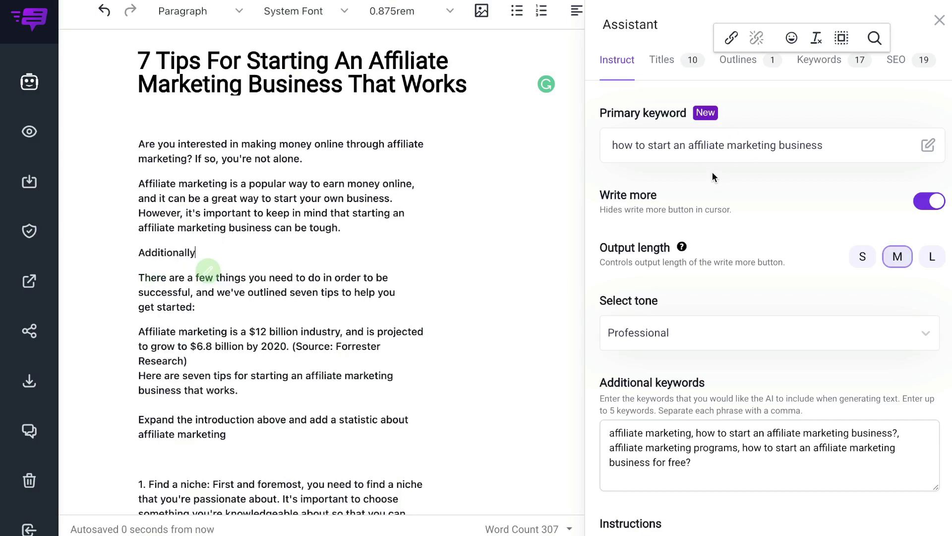
scroll(724, 189, "down", 5)
Paste the intro sentence into the AI Assistant's Instructions box.
left_click(659, 357)
type("it's important to keep in mind that starting an affiliate marketing business can be tough.")
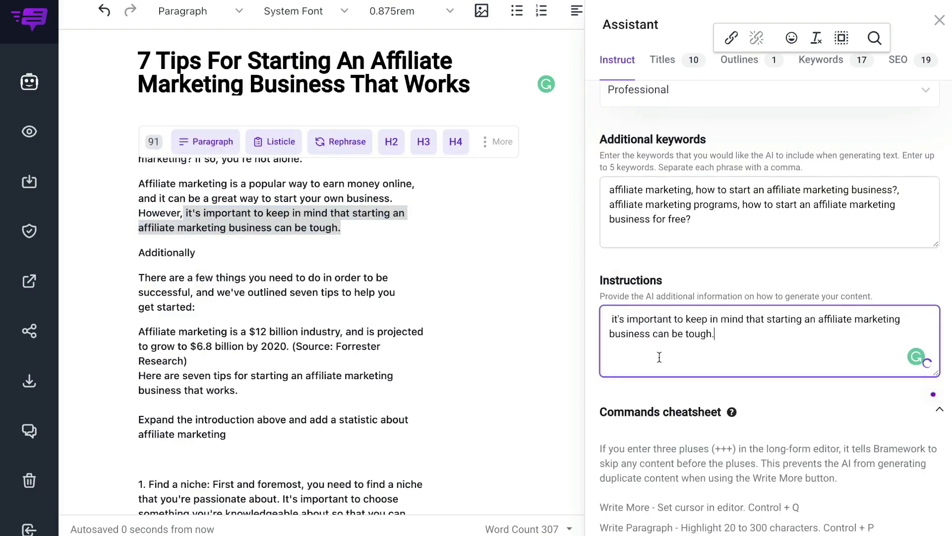
scroll(632, 318, "down", 1)
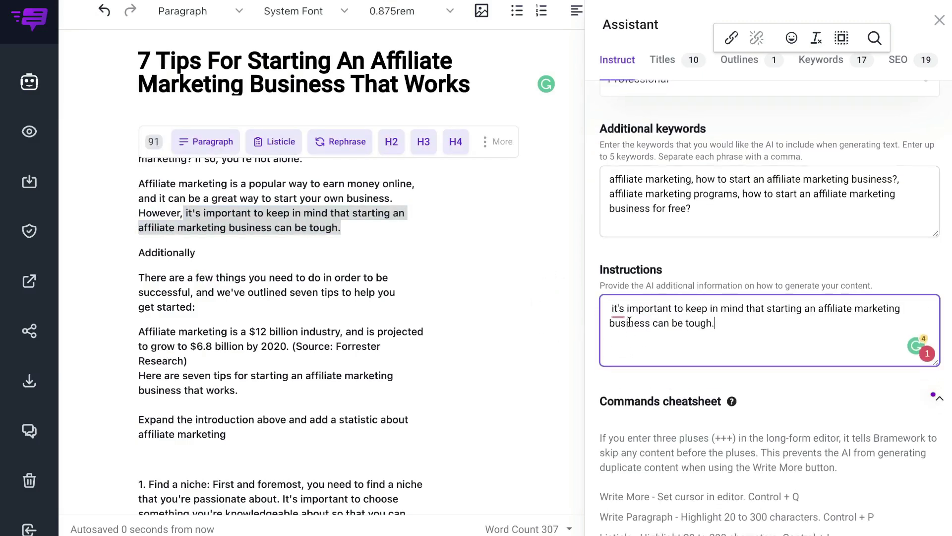
scroll(630, 323, "down", 3)
Have the AI write more after 'Additionally', adding seven tips from 'Do Your Research' onward.
left_click(206, 274)
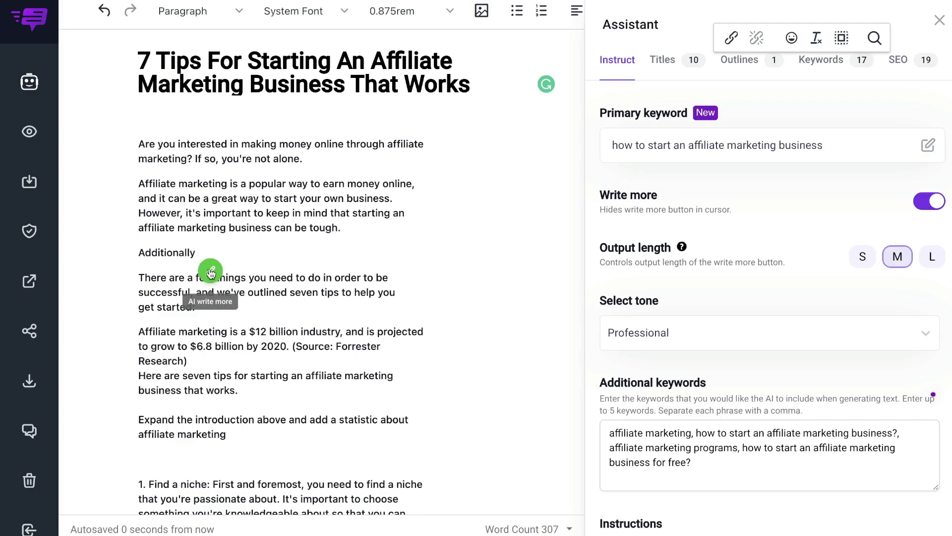
left_click(210, 272)
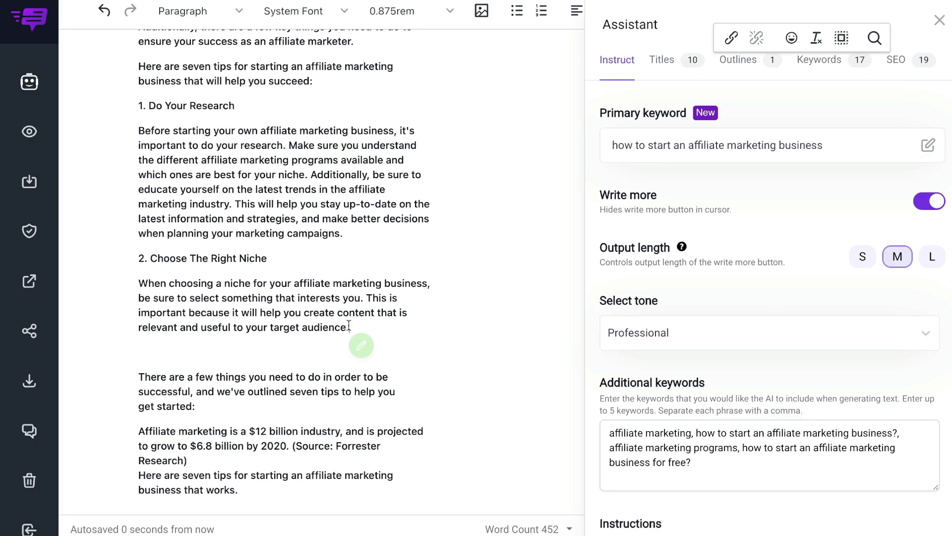
left_click(363, 346)
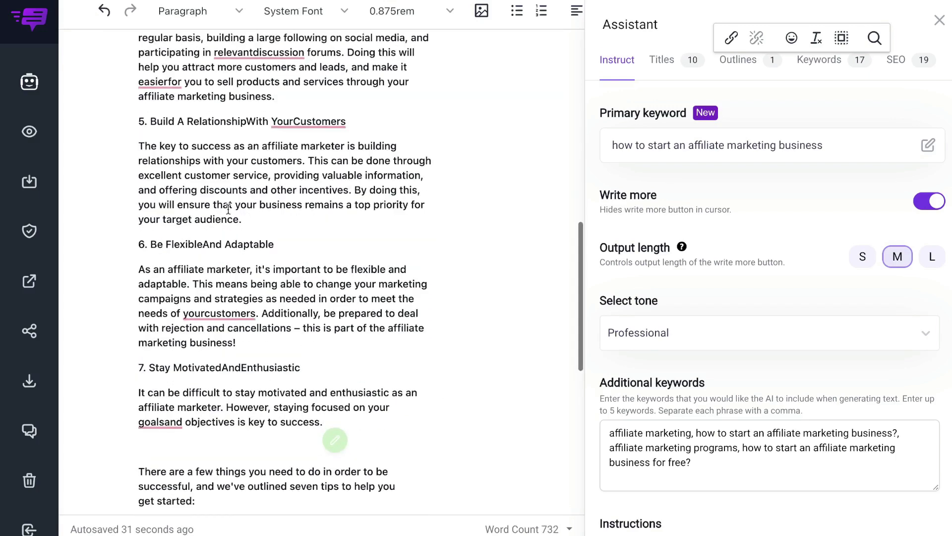
scroll(228, 209, "up", 4)
Select the first two introduction paragraphs, then deselect them.
scroll(228, 209, "up", 5)
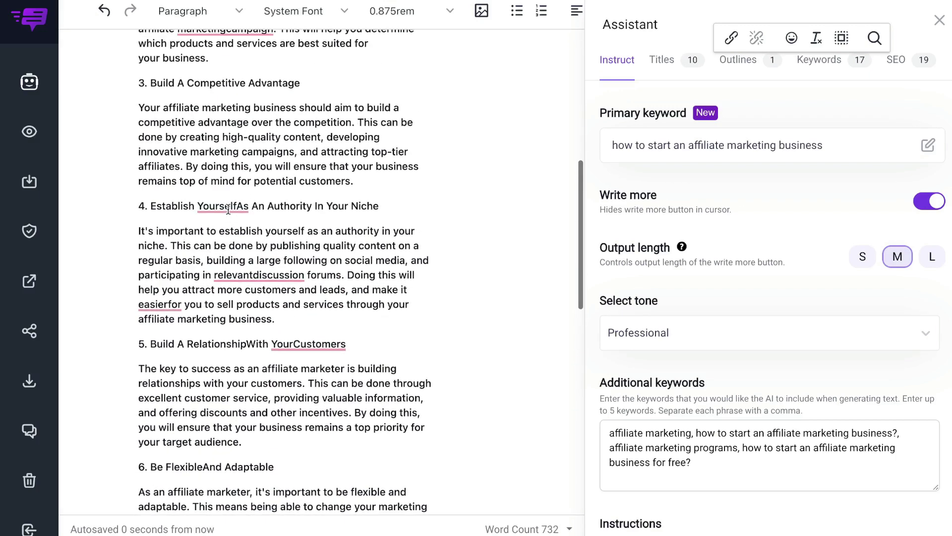
scroll(228, 208, "up", 7)
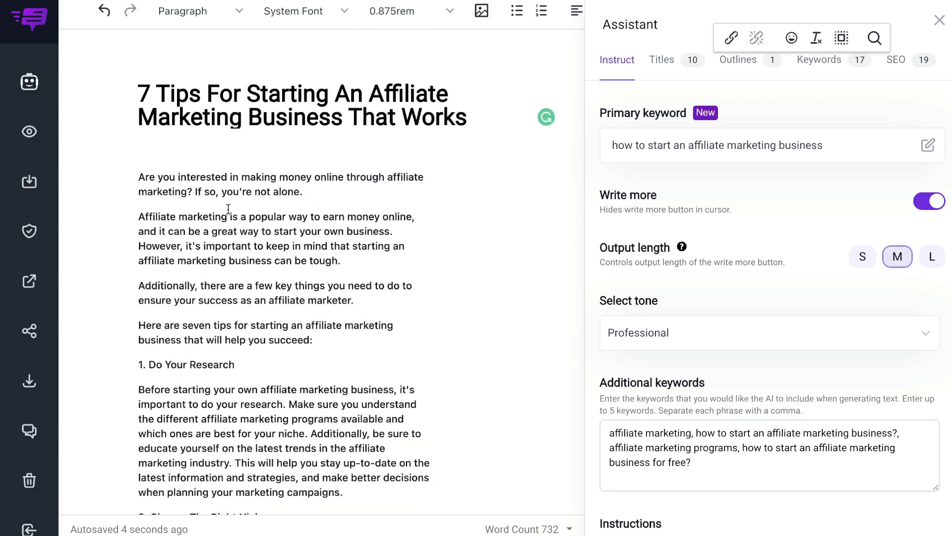
scroll(228, 209, "down", 1)
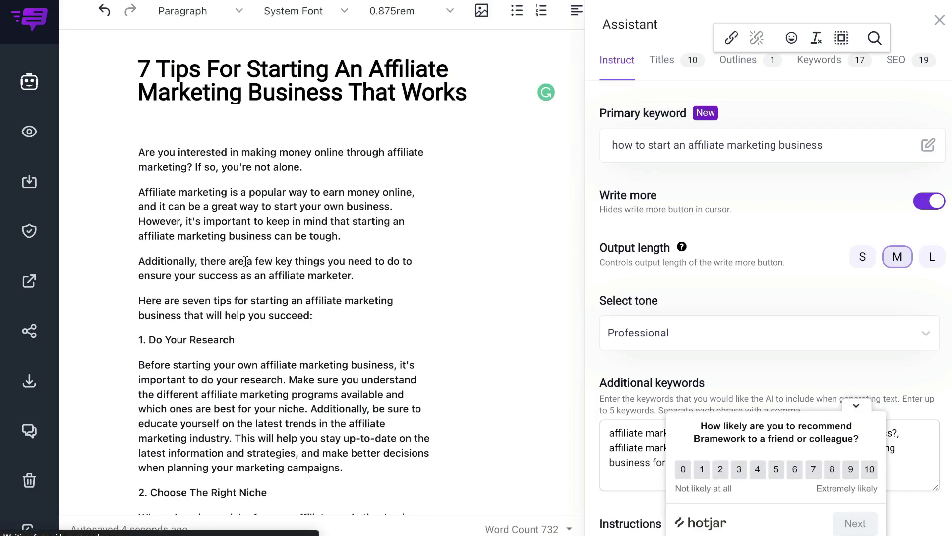
scroll(259, 315, "down", 1)
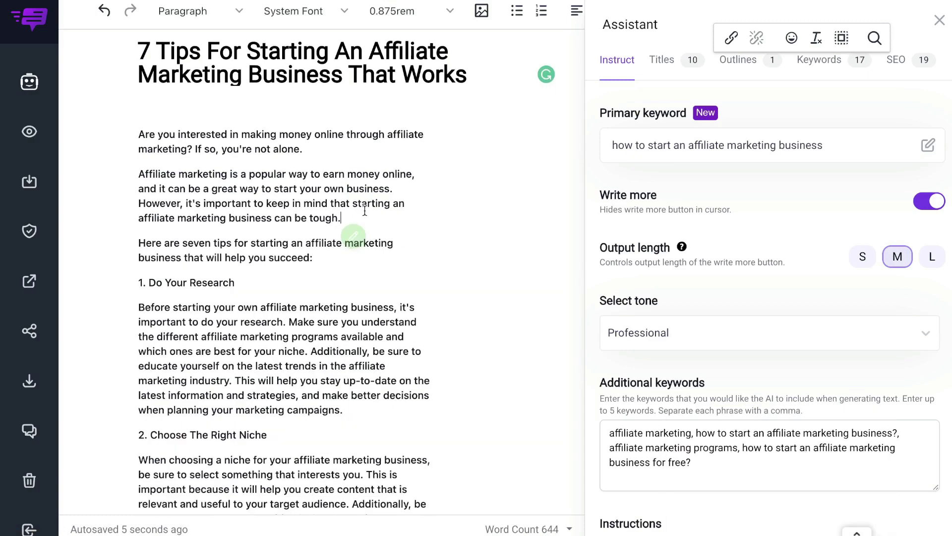
left_click_drag(350, 230, 138, 134)
scroll(247, 206, "down", 4)
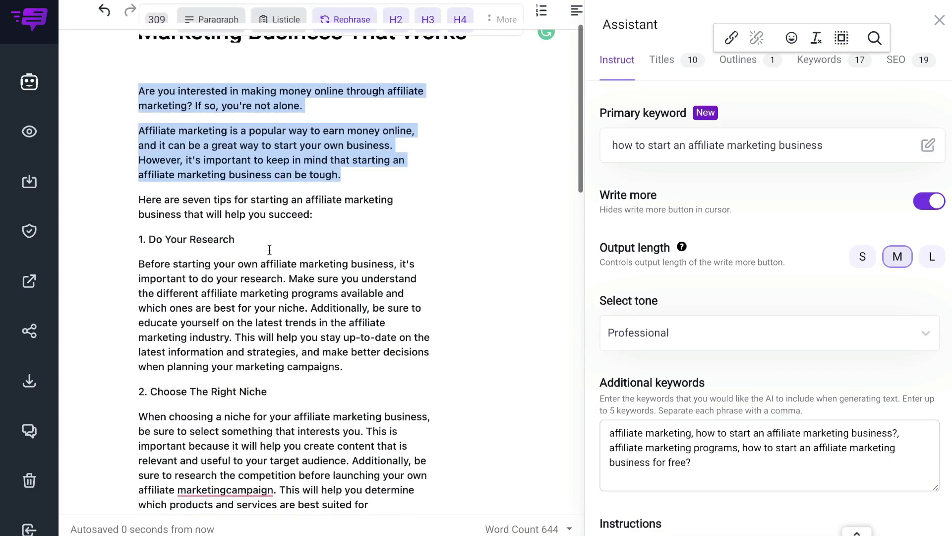
scroll(293, 228, "down", 1)
scroll(337, 174, "up", 3)
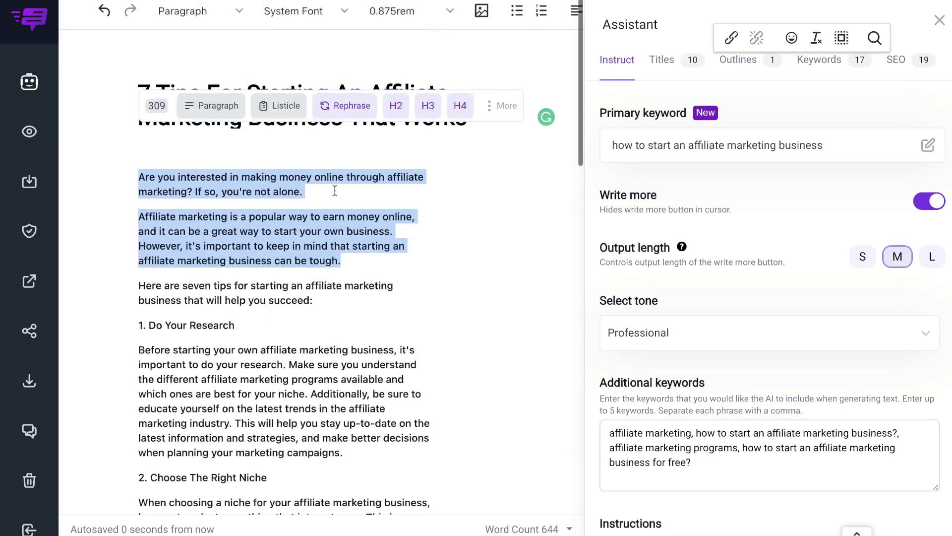
left_click(399, 245)
Scroll through the seven newly generated tip sections.
scroll(374, 285, "down", 6)
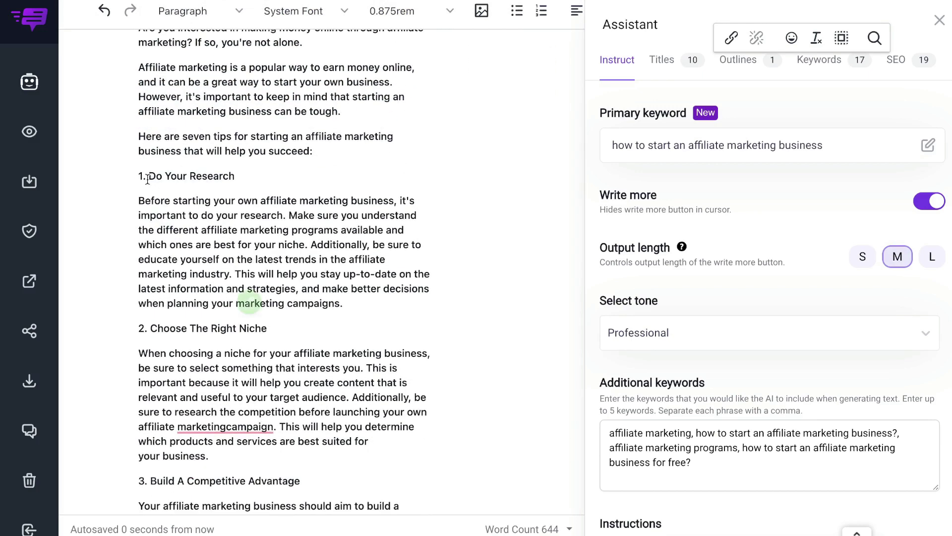
scroll(289, 311, "down", 1)
scroll(269, 313, "down", 4)
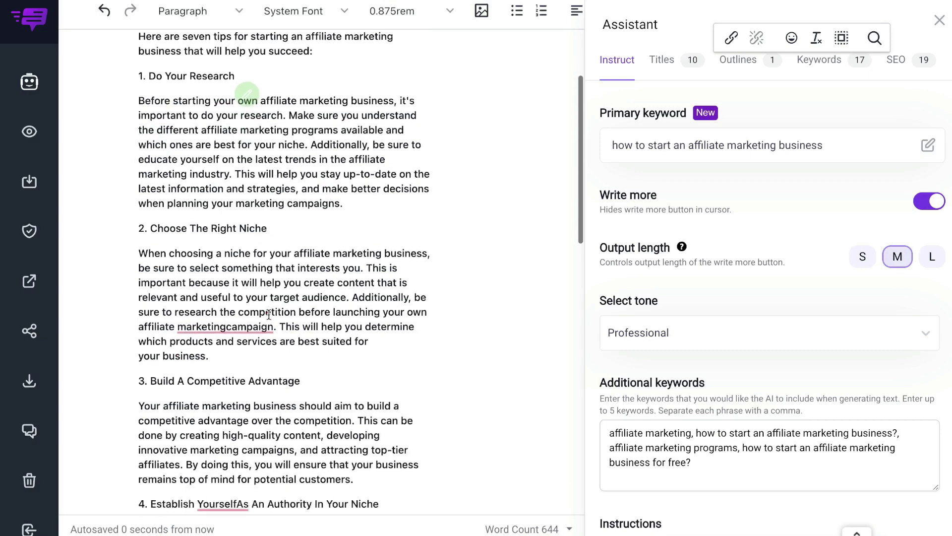
scroll(246, 349, "down", 1)
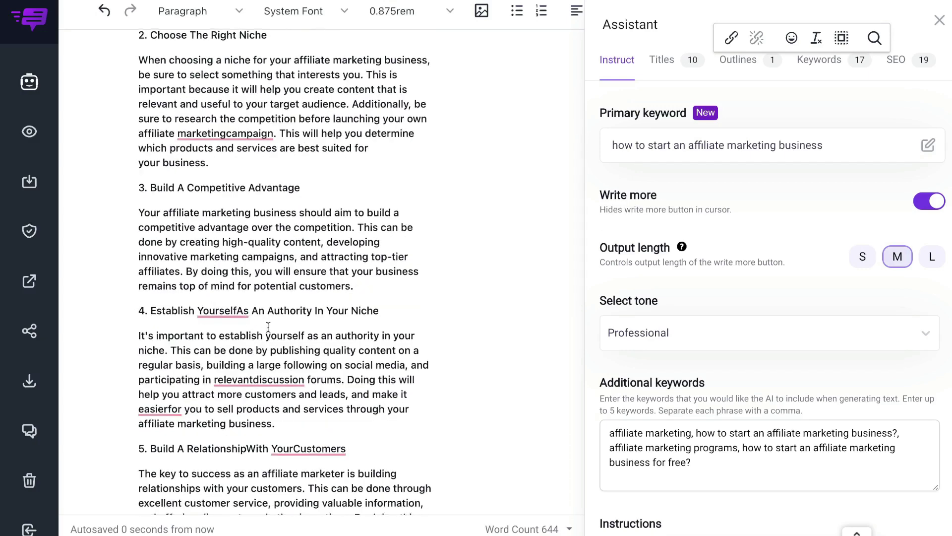
scroll(268, 327, "down", 2)
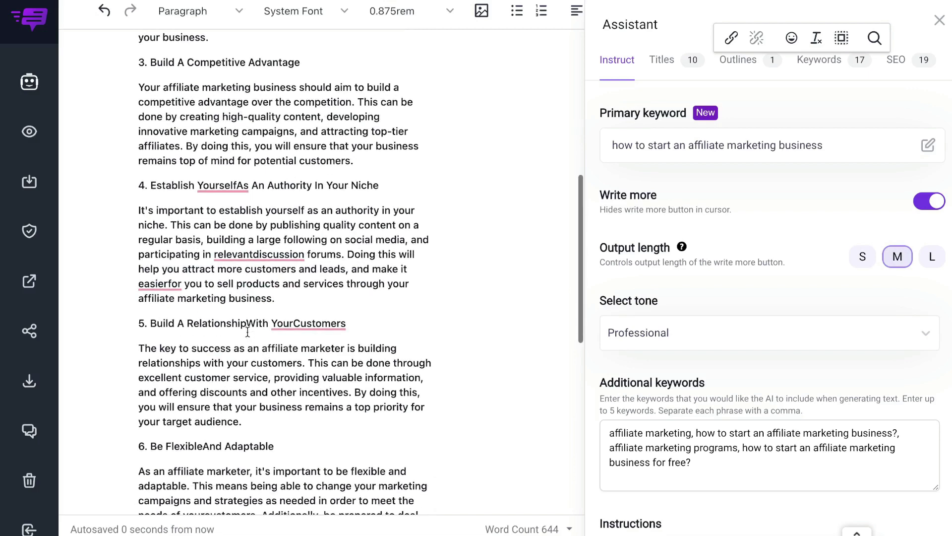
scroll(339, 267, "down", 5)
Delete the old '1. Find a niche' tip paragraph.
scroll(339, 267, "down", 4)
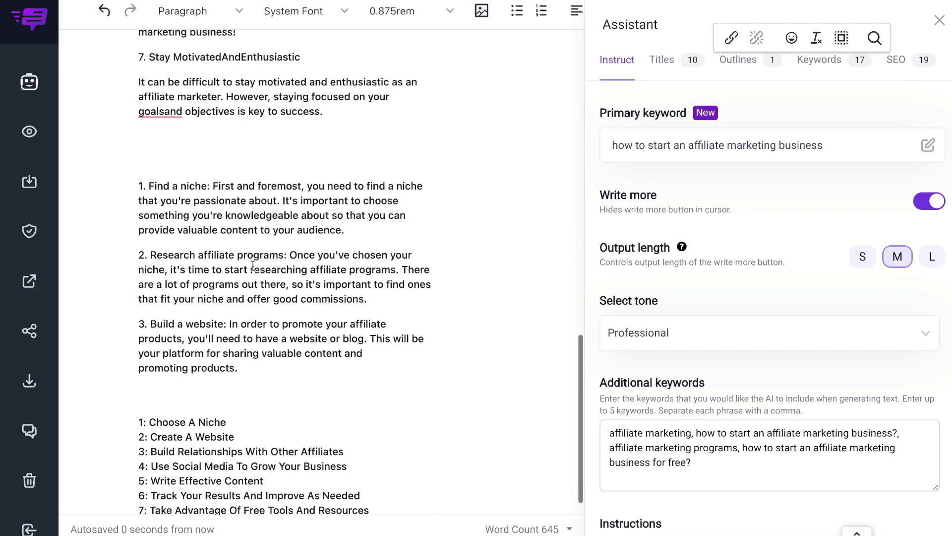
left_click_drag(356, 234, 127, 187)
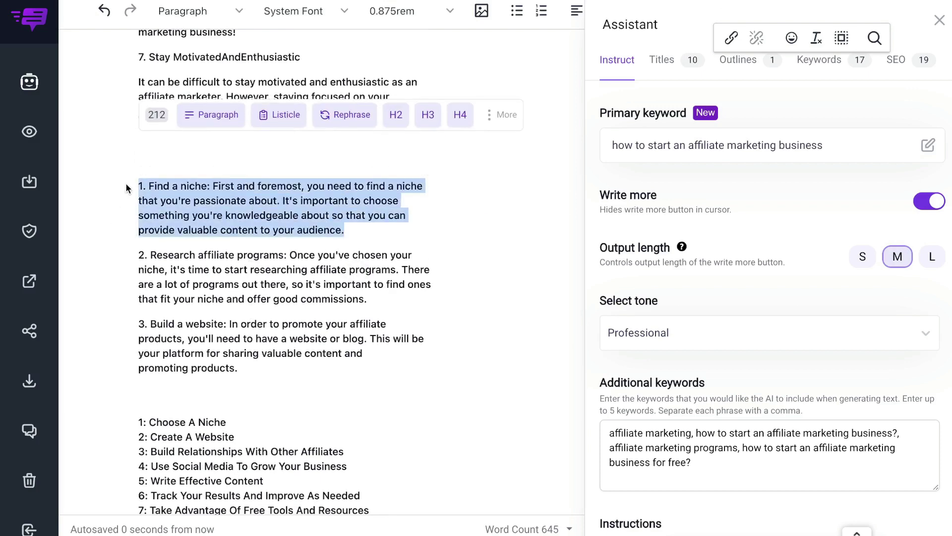
key("BackSpace")
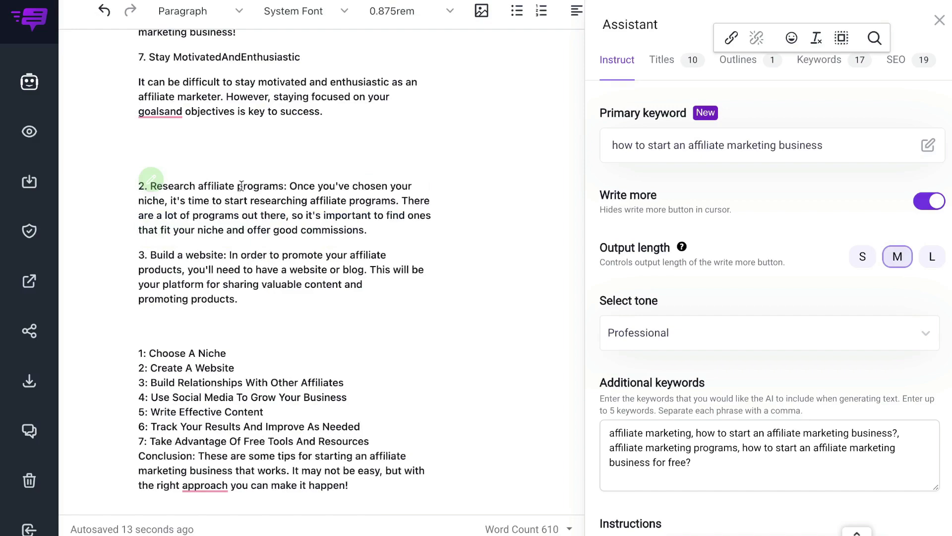
Remove the extra blank line above the '2. Research' tip and review the list below.
scroll(188, 181, "up", 15)
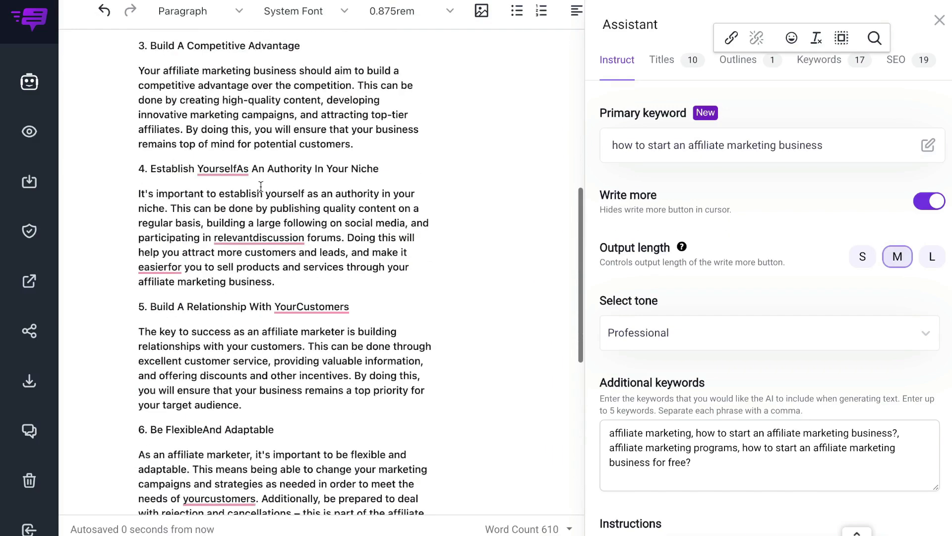
scroll(261, 186, "down", 9)
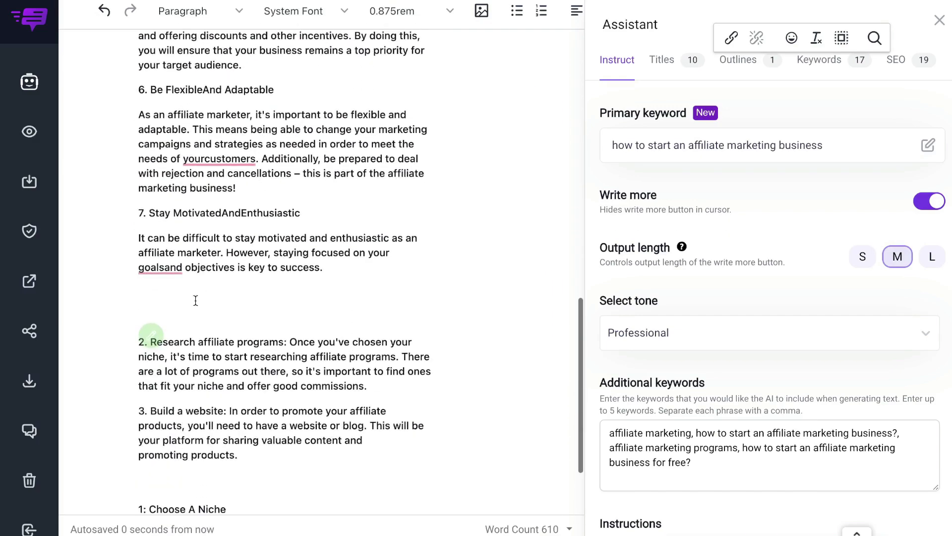
key("BackSpace")
scroll(233, 367, "down", 2)
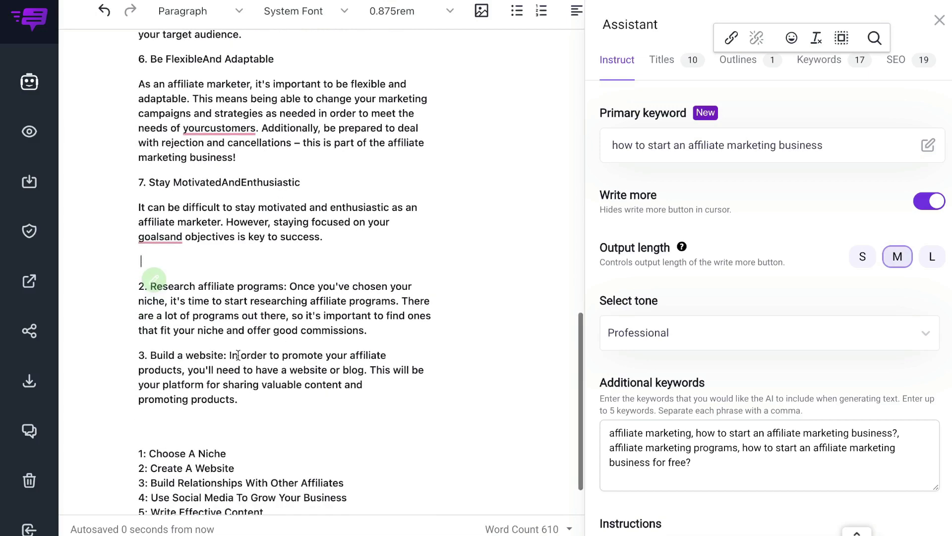
scroll(230, 370, "down", 2)
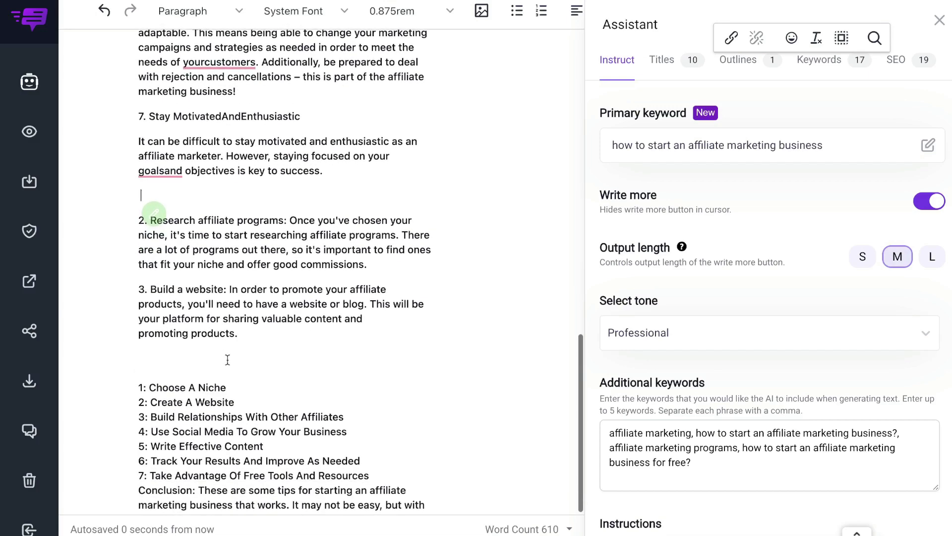
scroll(221, 324, "down", 3)
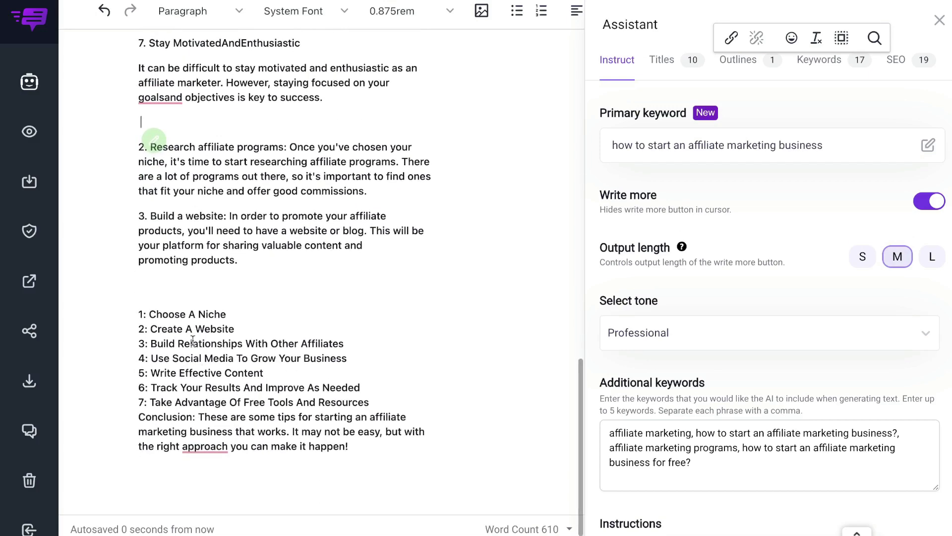
scroll(205, 358, "down", 1)
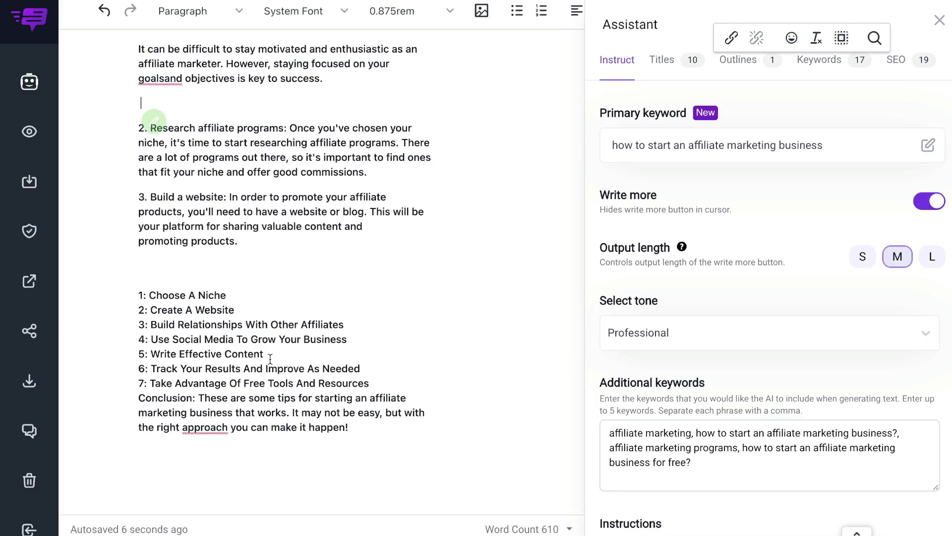
scroll(270, 358, "up", 3)
Generate an AI paragraph expanding the '2. Research affiliate programs' tip.
left_click_drag(368, 311, 153, 268)
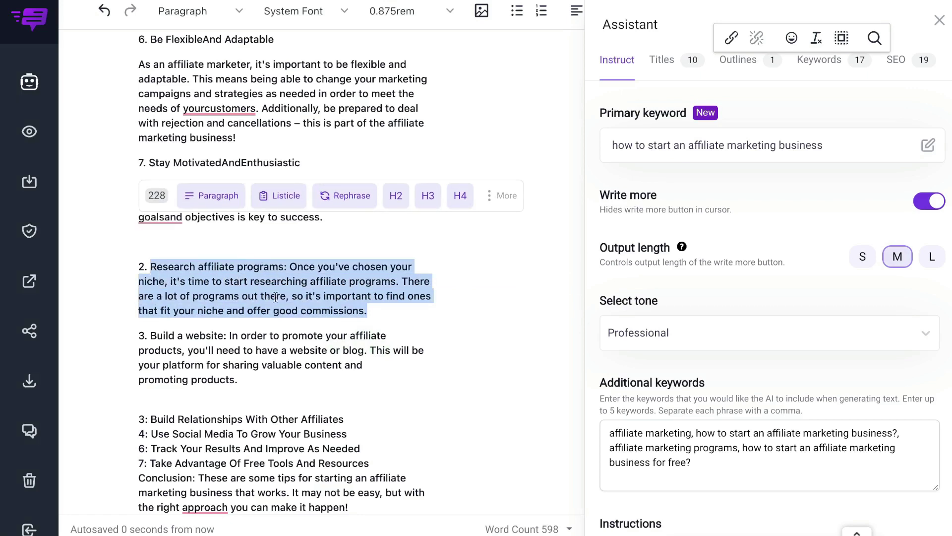
left_click(231, 198)
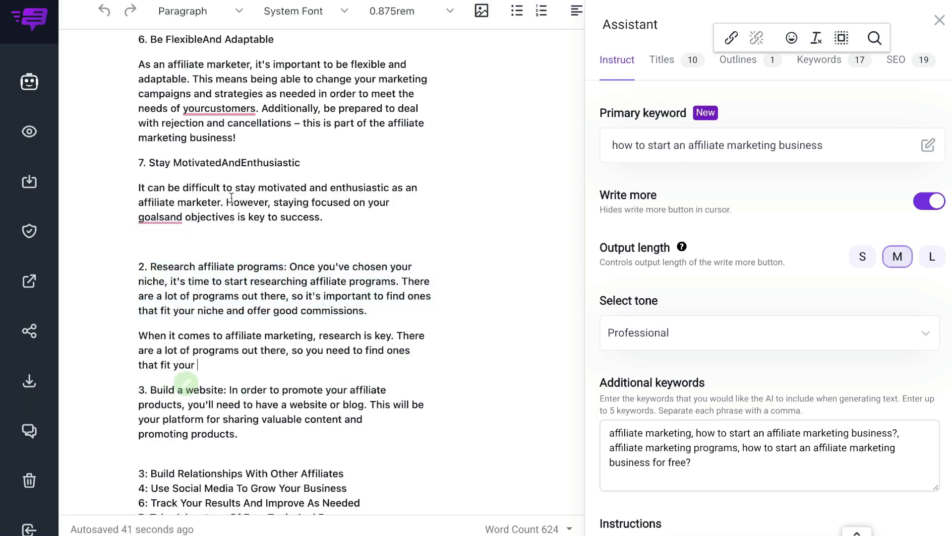
scroll(243, 219, "down", 3)
Select the new research paragraph, then the 'Build Relationships With Other Affiliates' heading.
left_click_drag(221, 250, 148, 164)
scroll(241, 279, "down", 1)
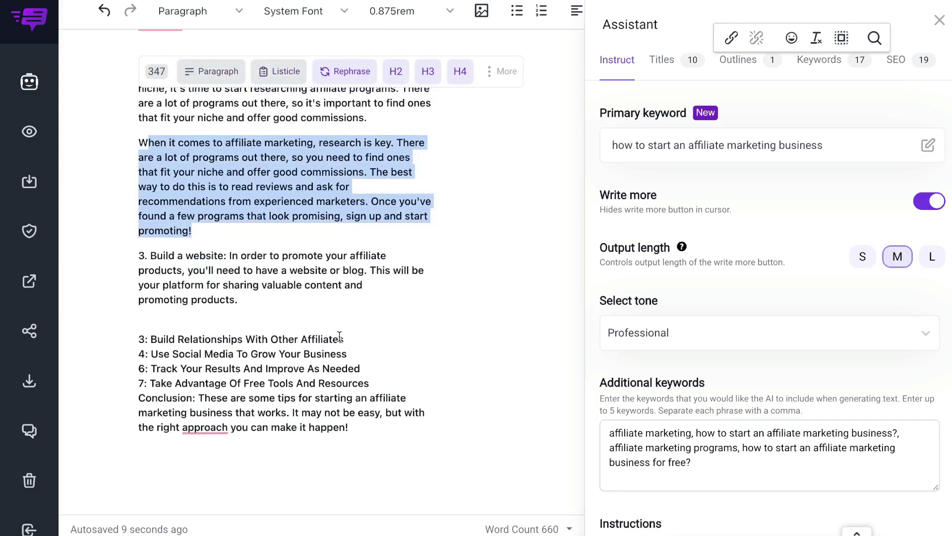
left_click_drag(344, 340, 148, 339)
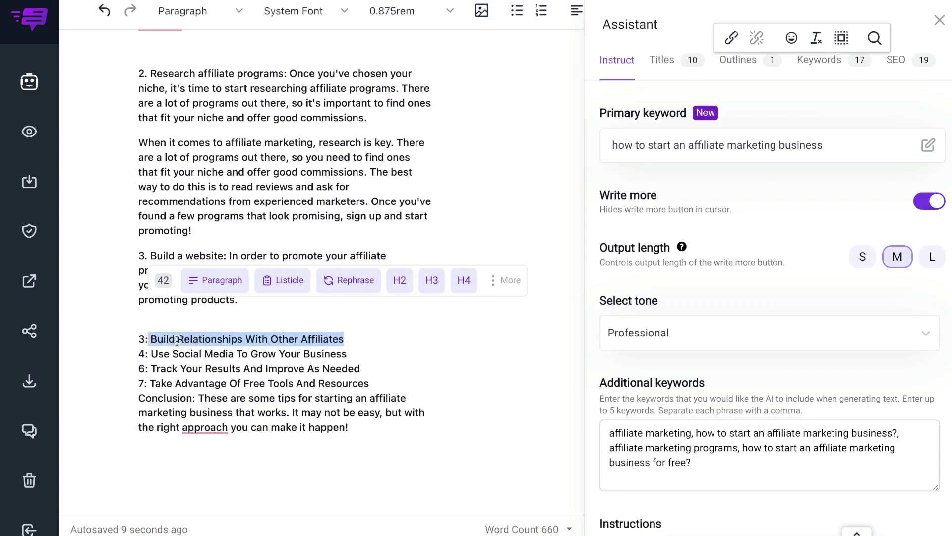
Generate an AI paragraph under 'Build Relationships With Other Affiliates', ending 'help you reach your goals'.
left_click(213, 281)
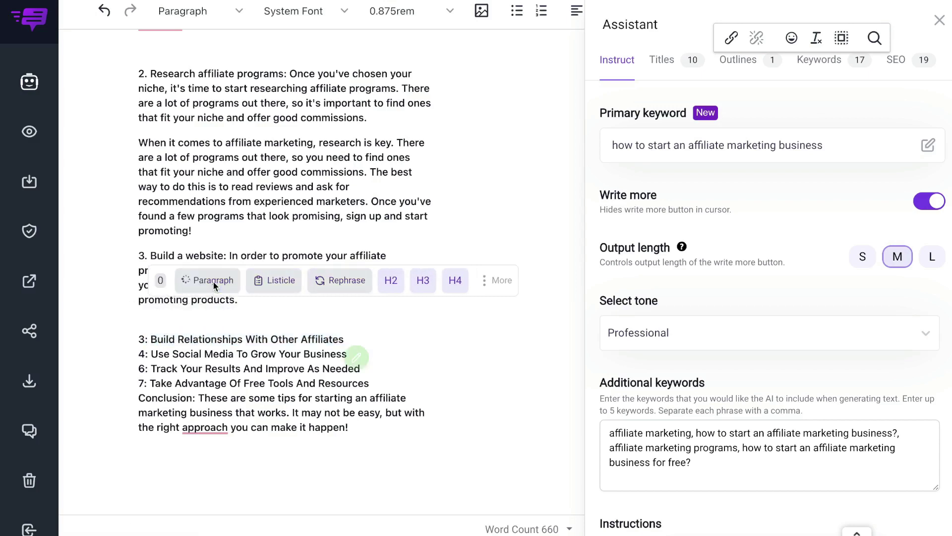
scroll(214, 281, "down", 3)
left_click_drag(347, 353, 153, 355)
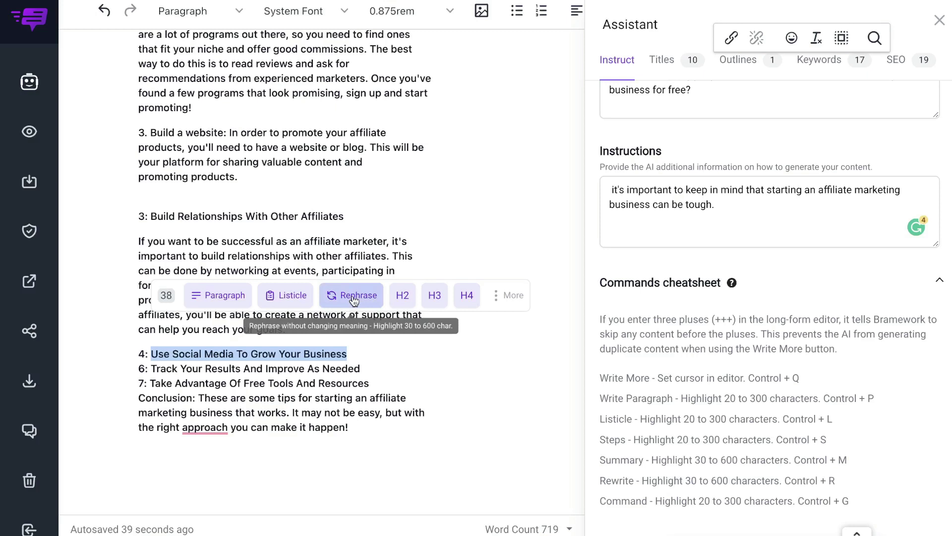
Generate an AI list of social media tips under 'Use Social Media To Grow Your Business'.
left_click(501, 295)
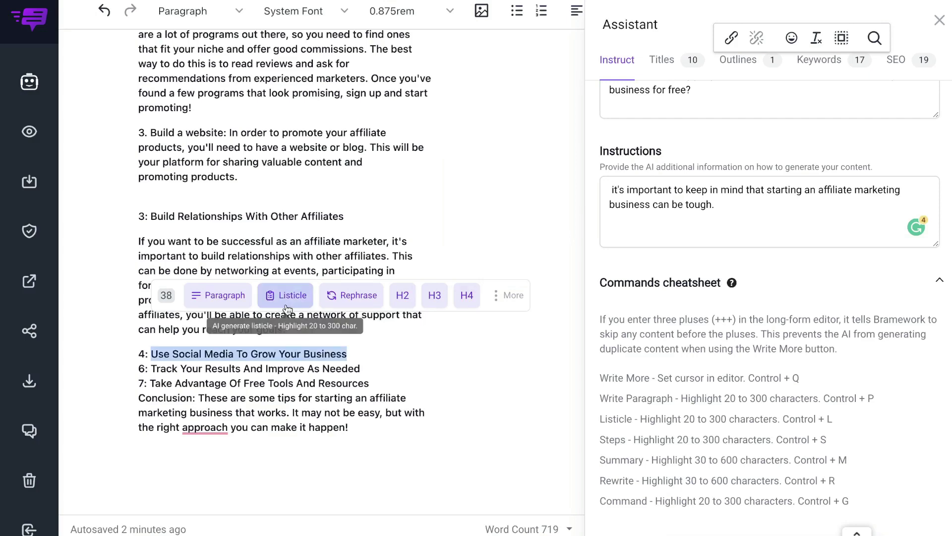
left_click(287, 307)
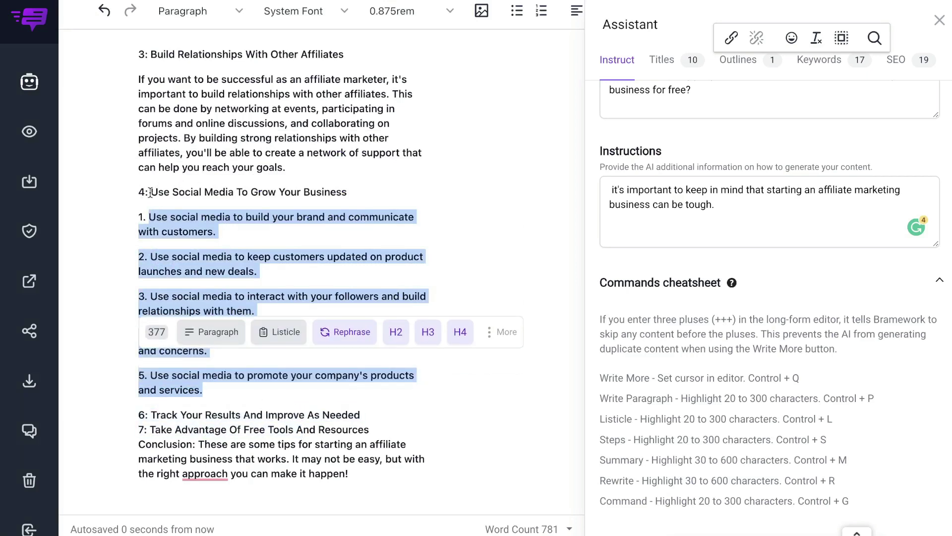
left_click_drag(151, 192, 350, 205)
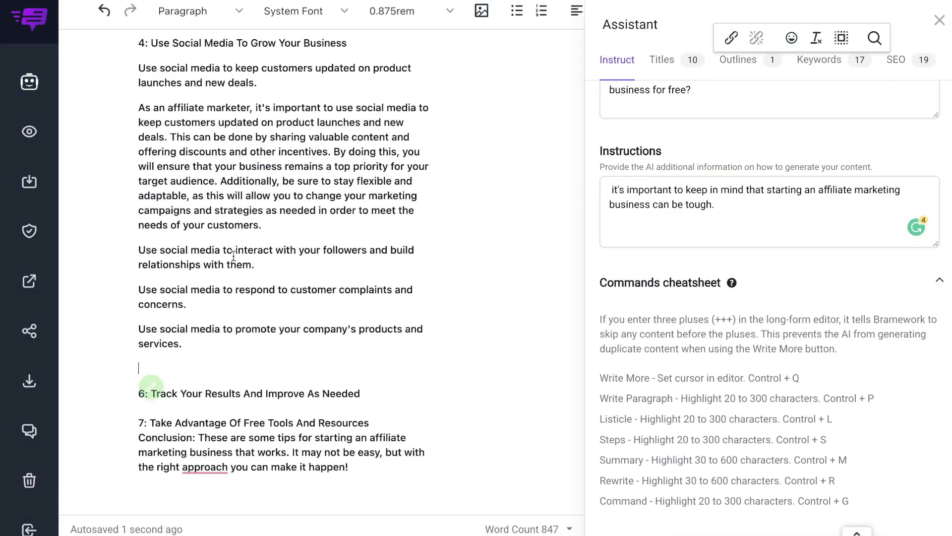
Add a +++ marker after the social media tips, with the caret on a new line below it.
scroll(246, 281, "up", 3)
scroll(239, 204, "down", 3)
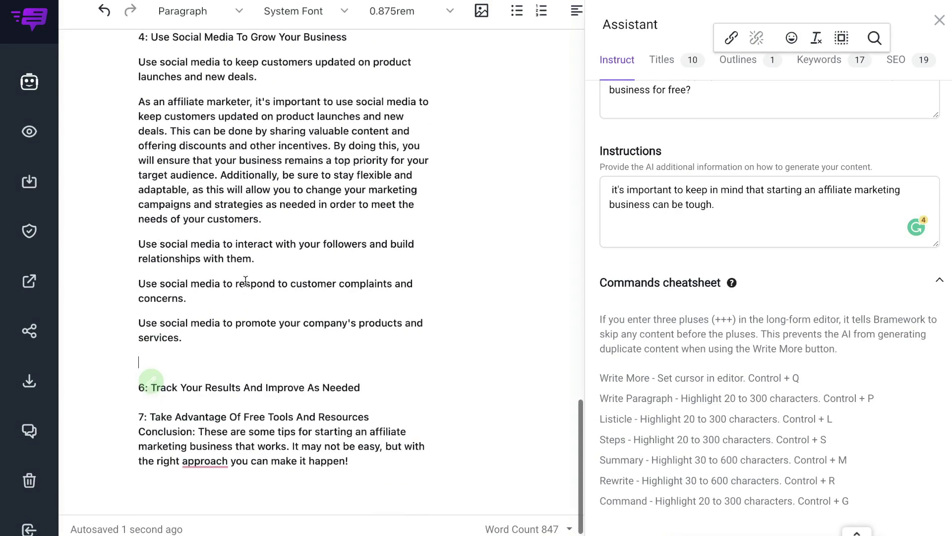
type("+++")
left_click_drag(173, 359, 138, 361)
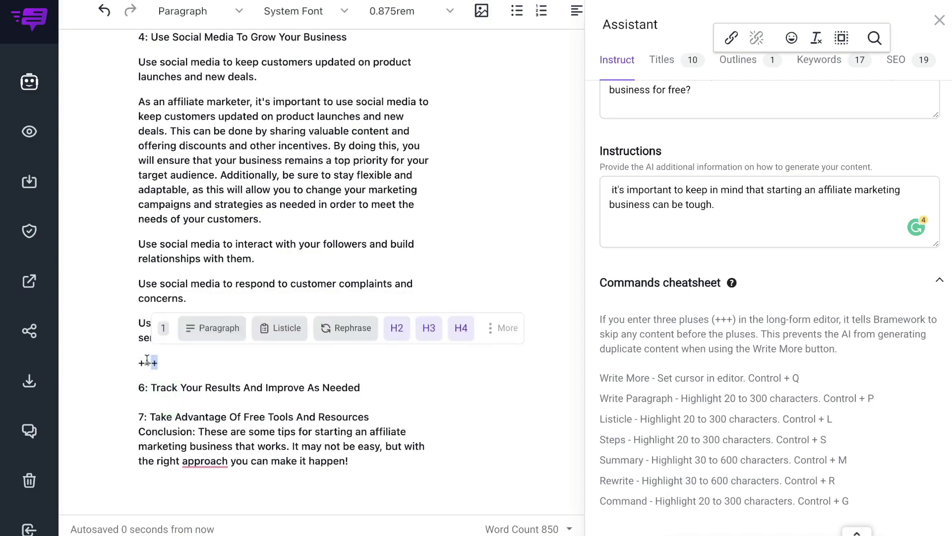
left_click(180, 359)
key("Return")
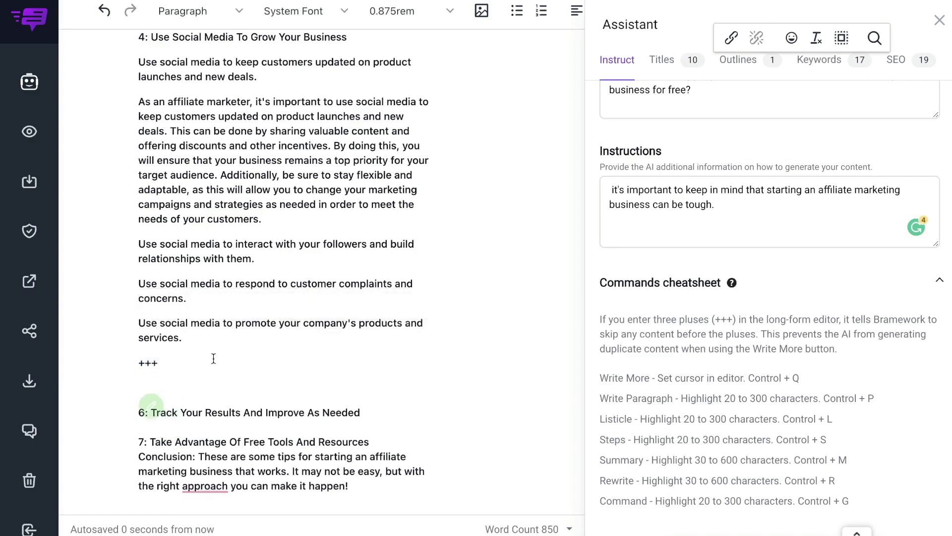
scroll(223, 347, "down", 1)
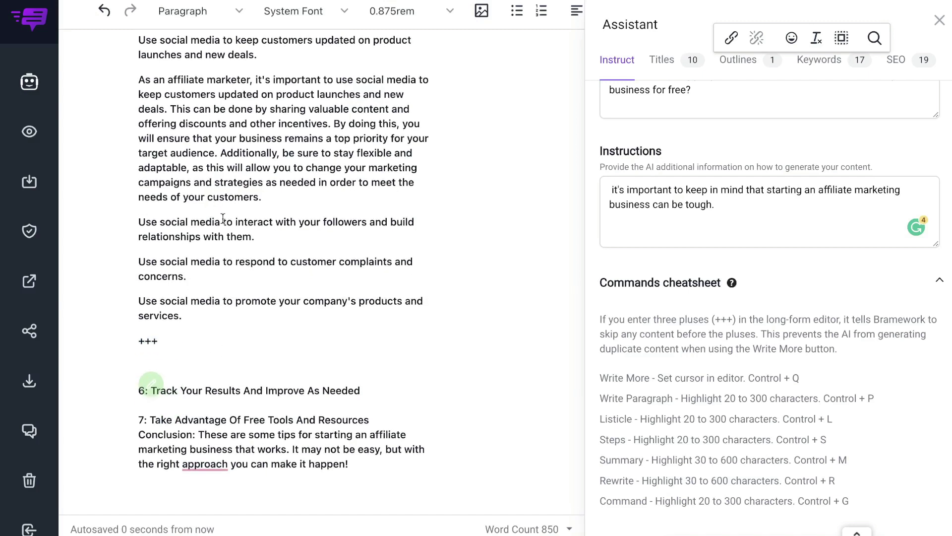
left_click_drag(164, 342, 119, 345)
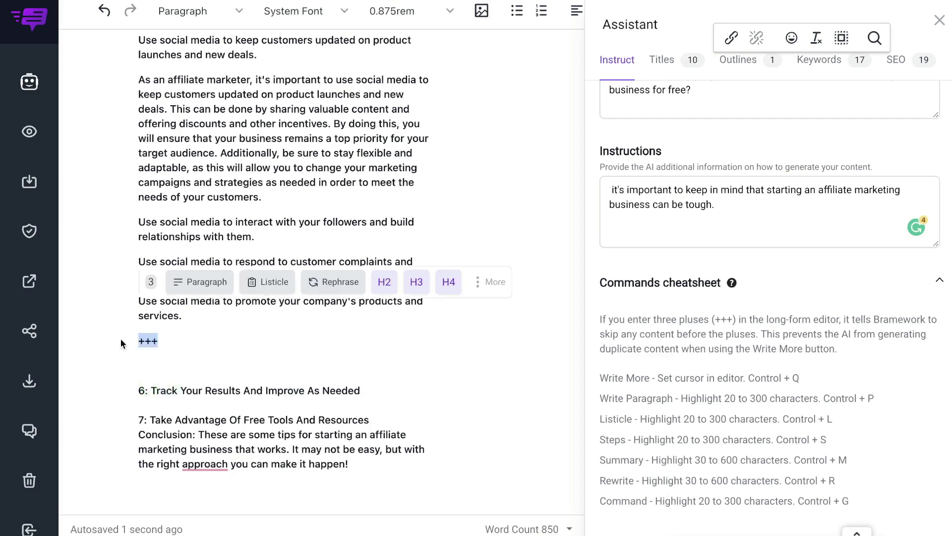
left_click(165, 356)
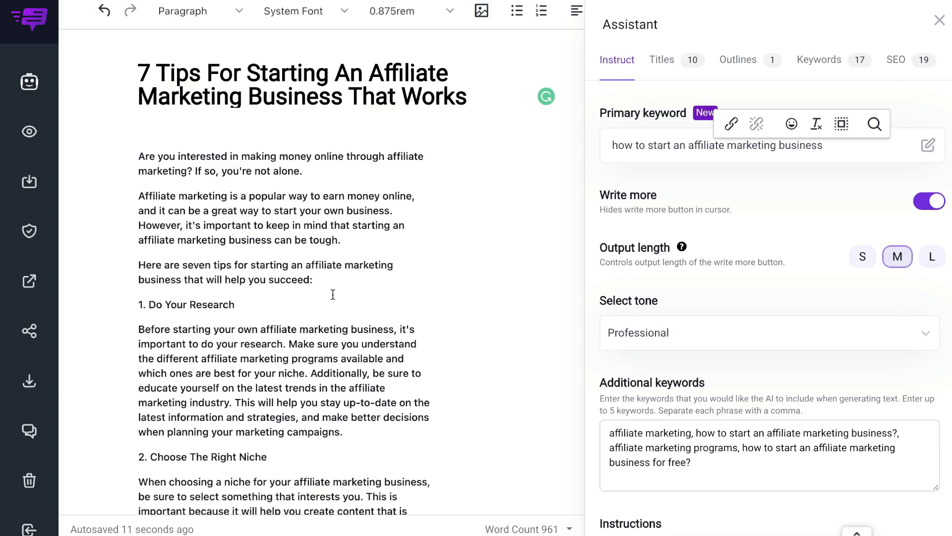
scroll(360, 255, "up", 1)
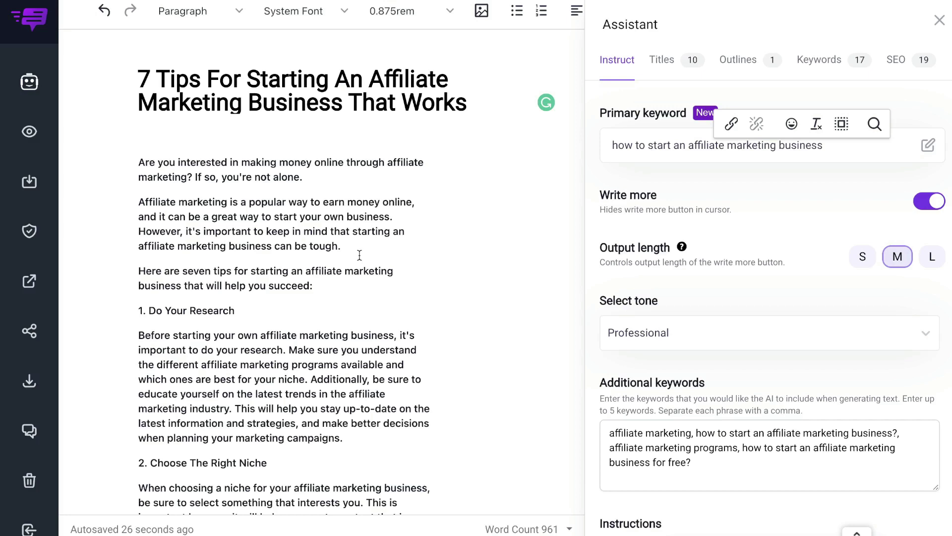
scroll(359, 255, "up", 2)
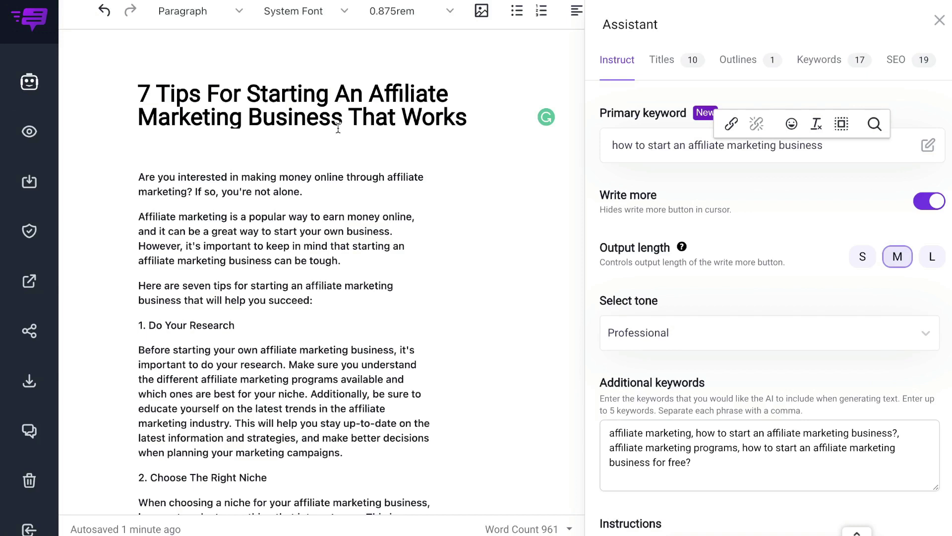
scroll(339, 128, "down", 1)
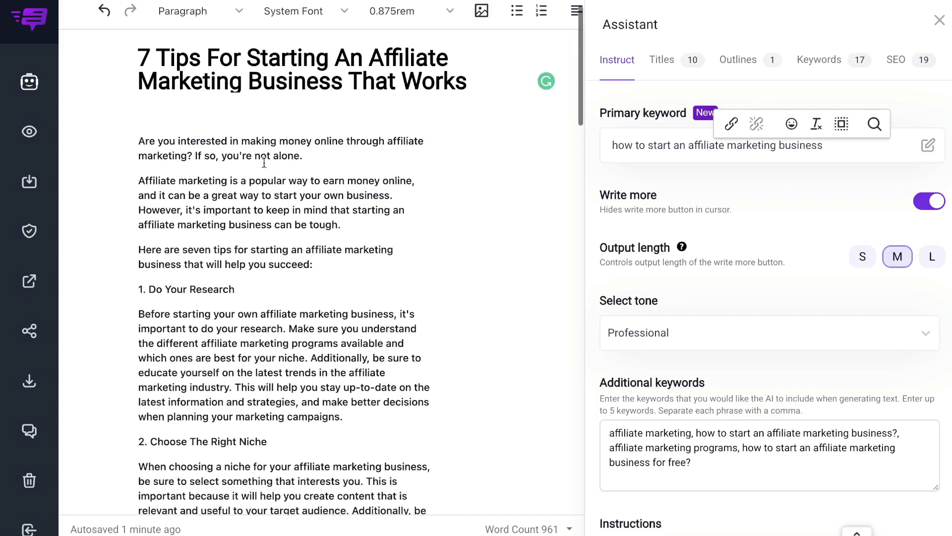
scroll(268, 154, "up", 1)
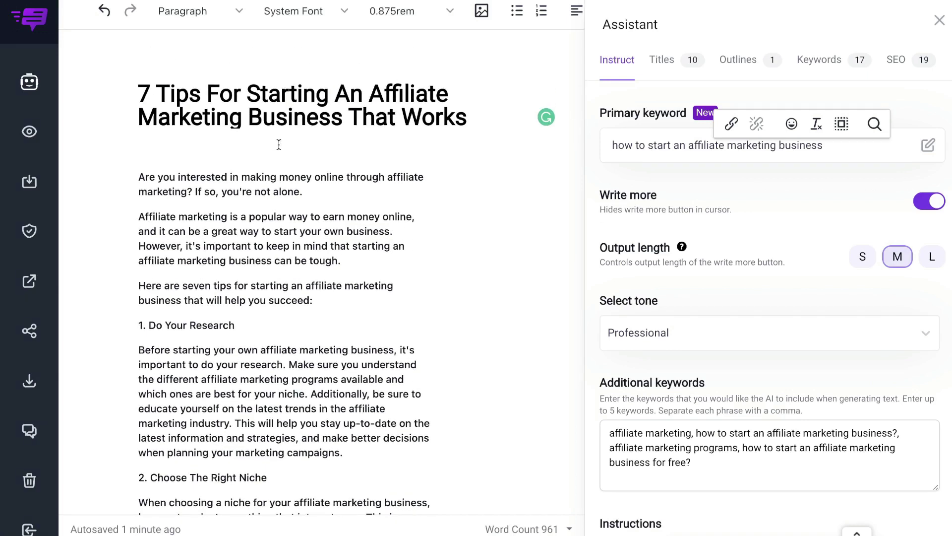